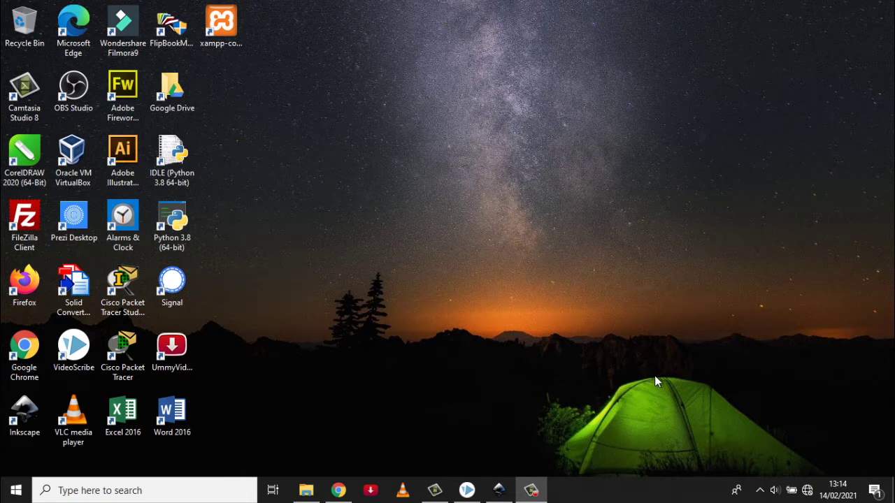
Switch to the blank document in Inkscape, looking briefly at the empty VideoScribe project in between
left_click(500, 493)
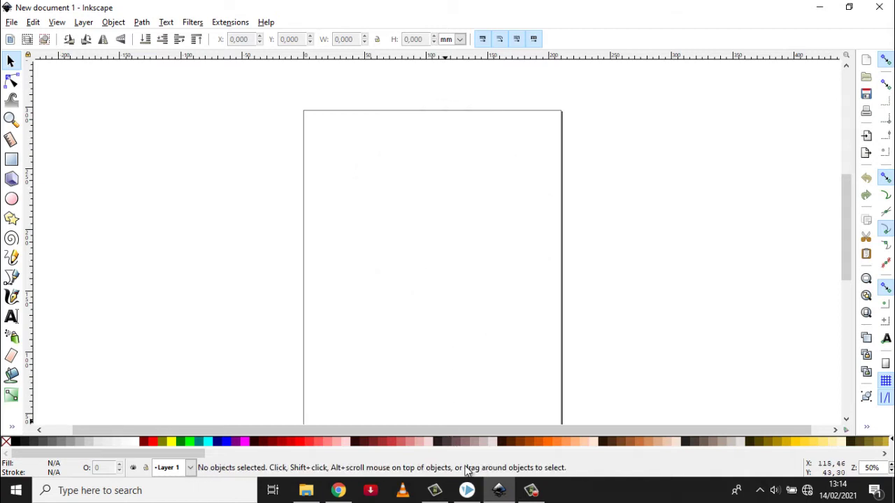
left_click(467, 491)
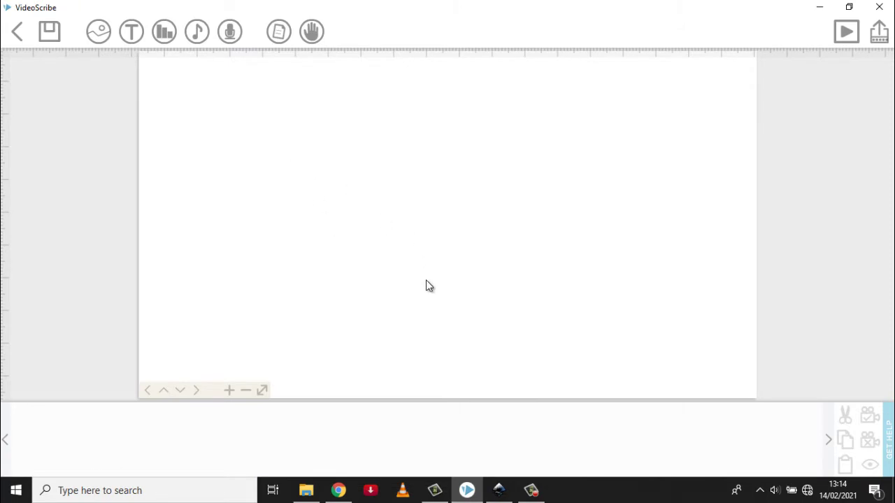
left_click(498, 490)
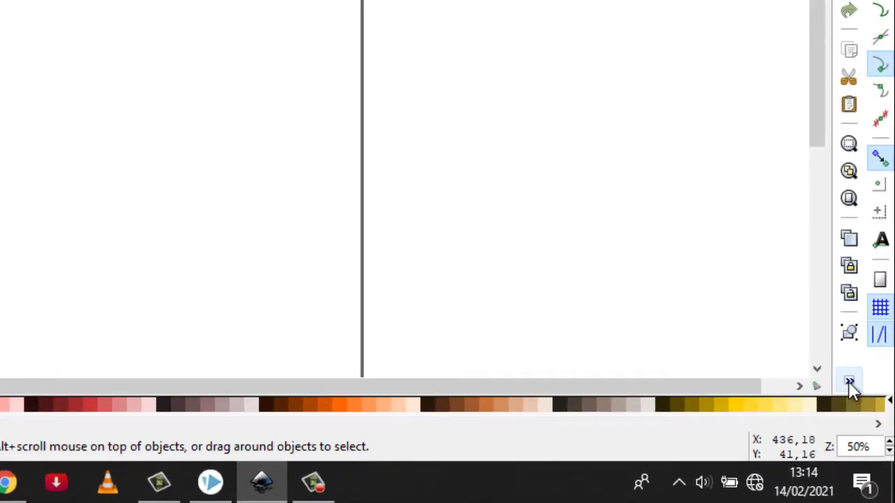
Show the Fill and Stroke dialog and the Layers dialog beside the canvas
left_click(850, 383)
left_click(796, 379)
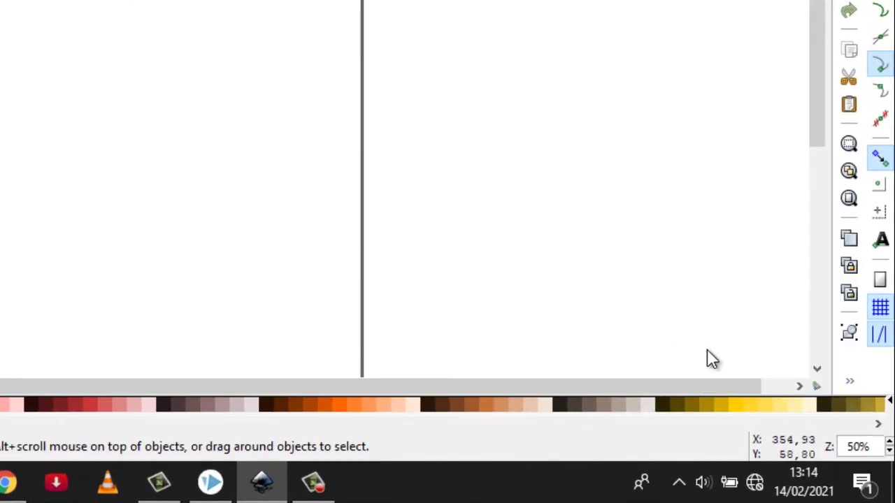
left_click(854, 386)
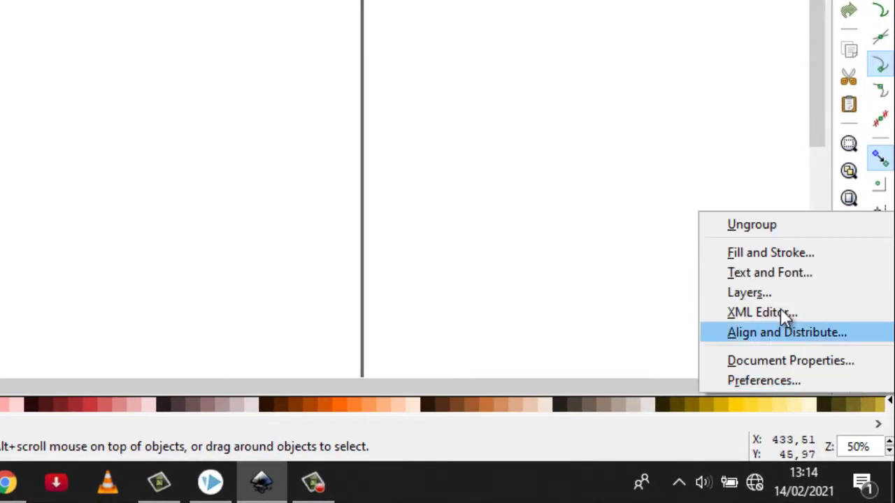
left_click(778, 259)
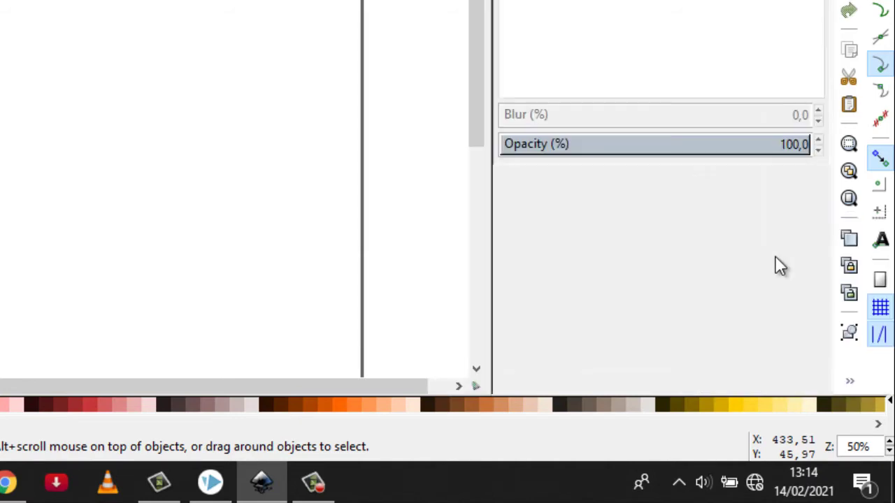
left_click(849, 383)
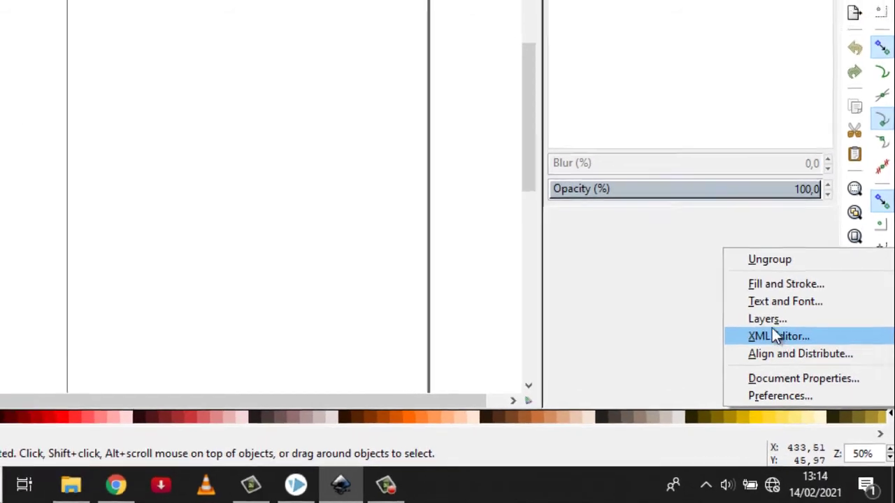
left_click(749, 293)
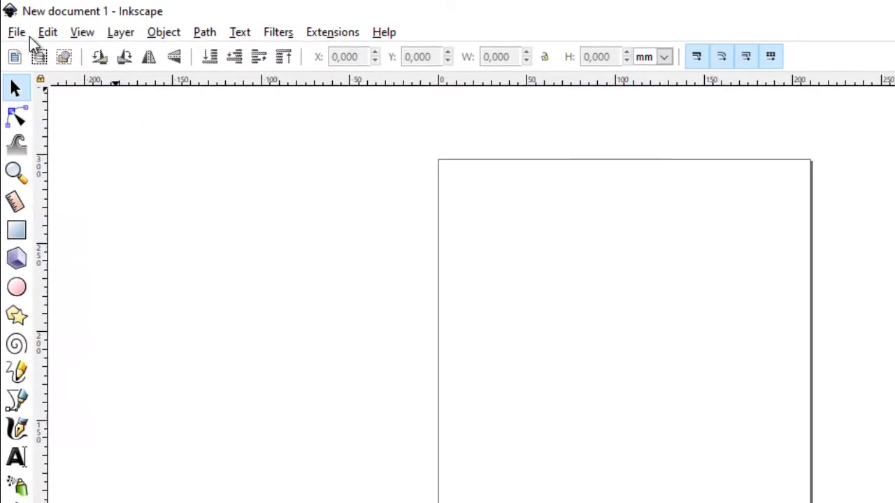
Import the working-clipart image of the clipboard with a check mark from the Pictures library
left_click(17, 33)
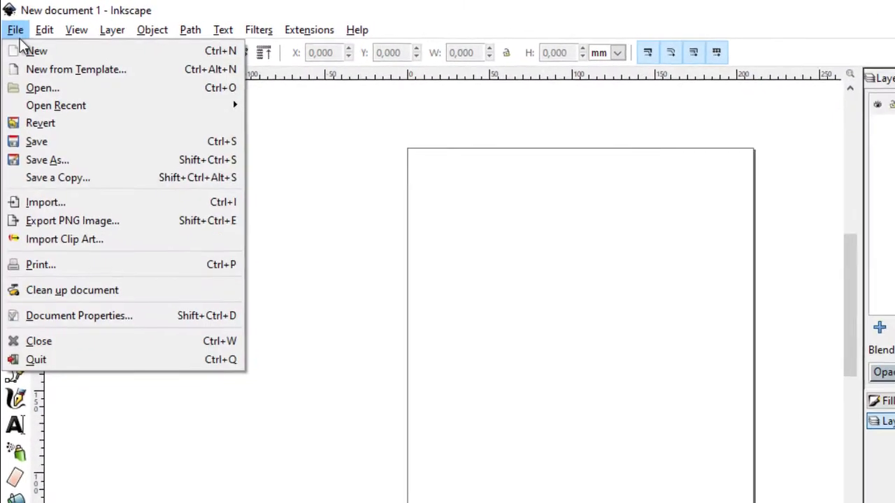
left_click(78, 221)
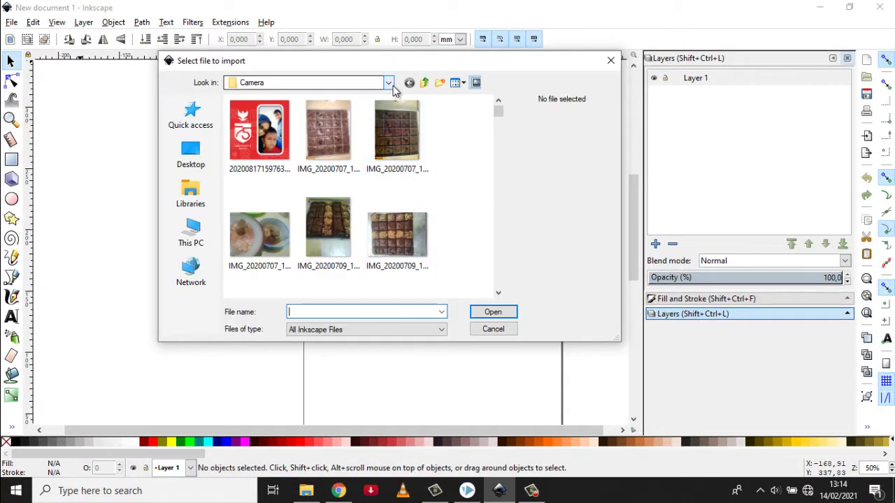
left_click(190, 192)
double_click(245, 221)
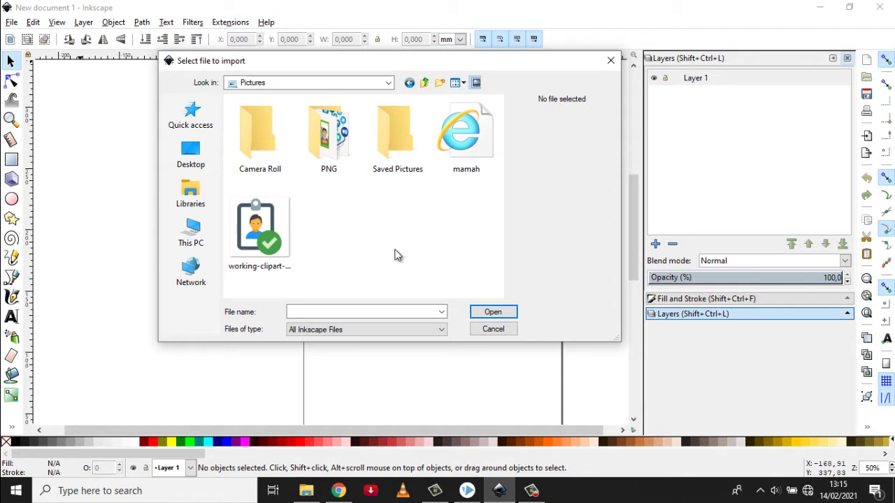
double_click(283, 241)
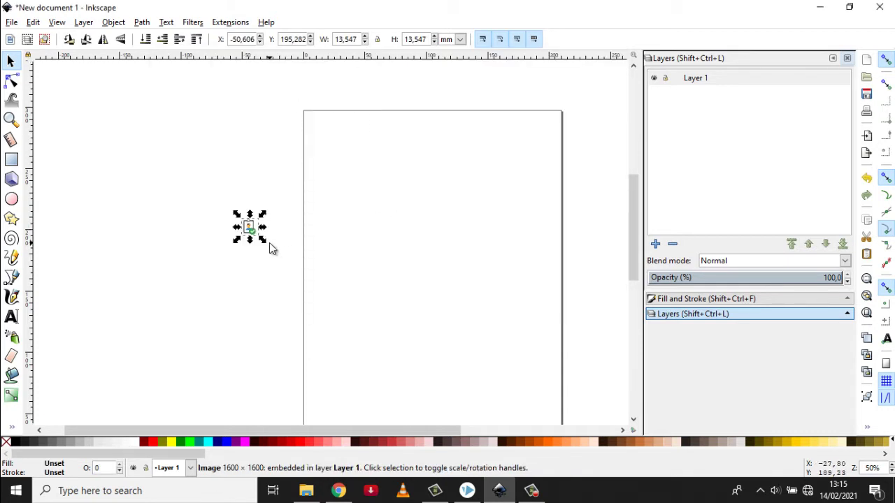
Enlarge the imported clipboard image to about 125 mm square and place it in the middle of the page's width
left_click_drag(266, 243, 371, 342)
left_click_drag(329, 321, 543, 354)
left_click_drag(495, 328, 477, 312)
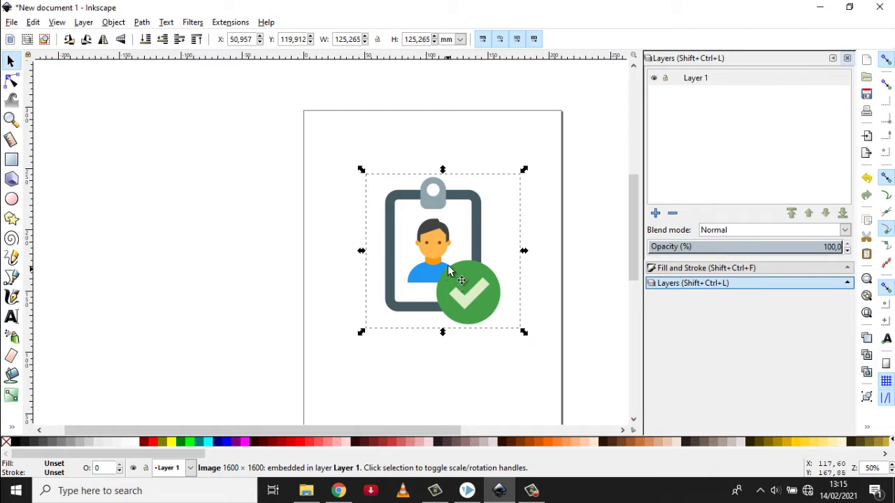
left_click_drag(448, 226, 448, 226)
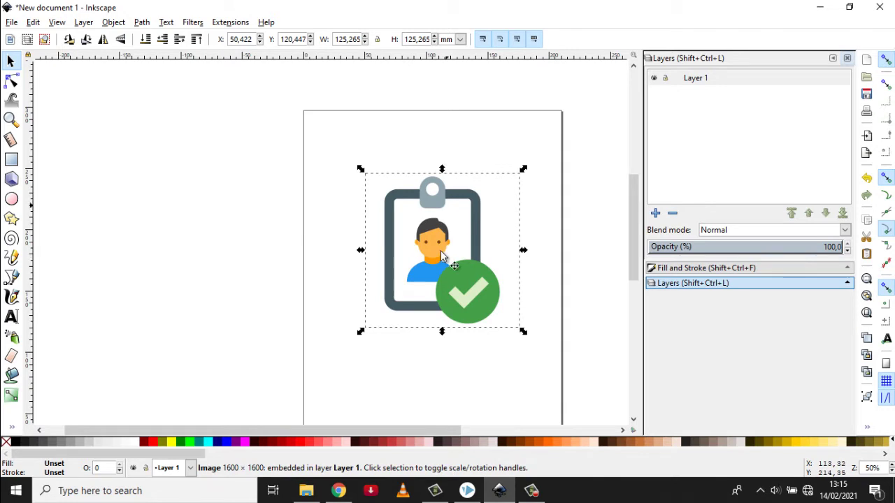
left_click(11, 21)
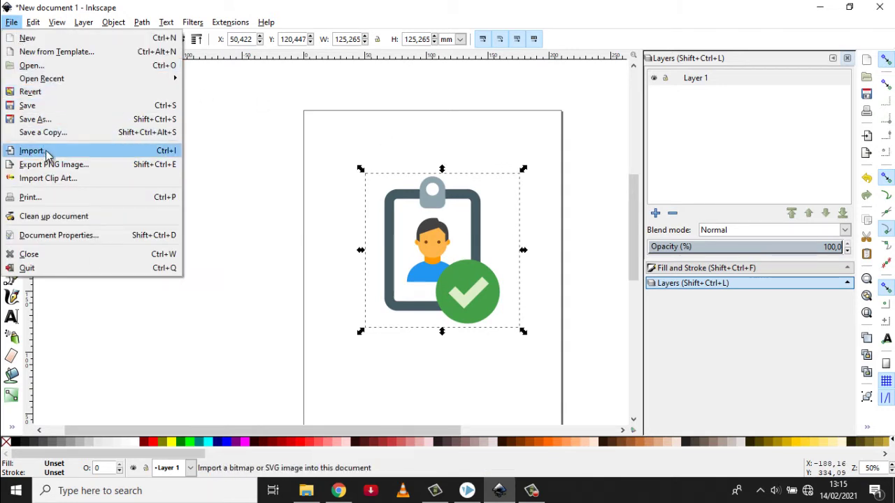
left_click(448, 228)
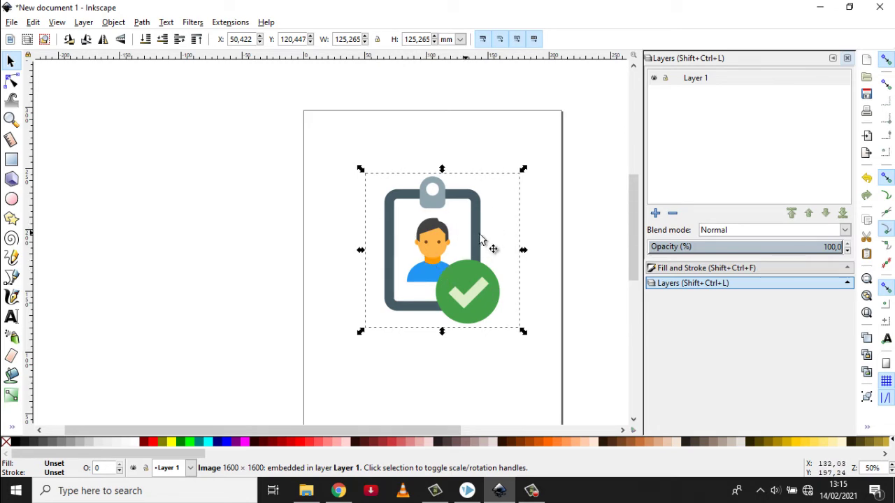
Rename the layer holding the clipboard picture as Image
left_click(696, 78)
left_click(696, 79)
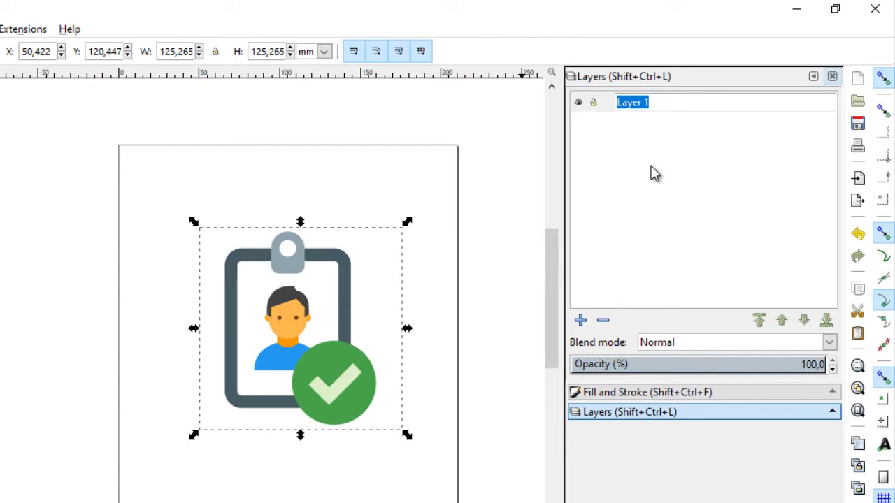
type("Image")
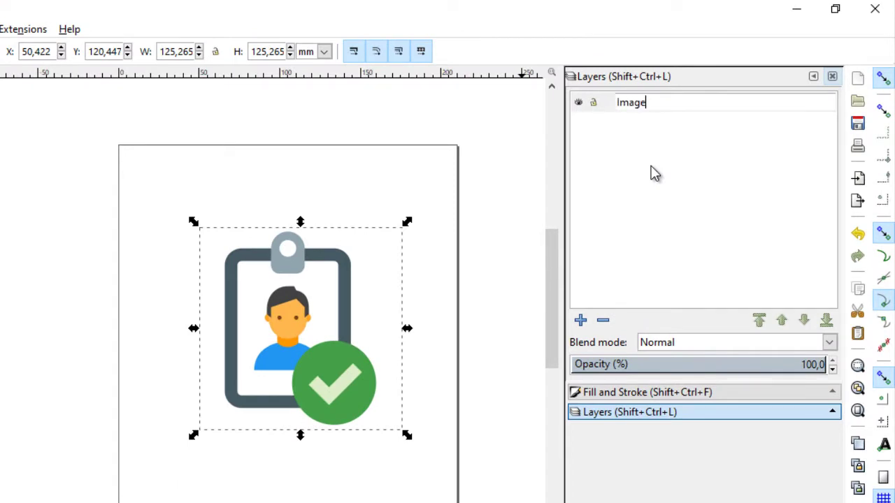
key("Return")
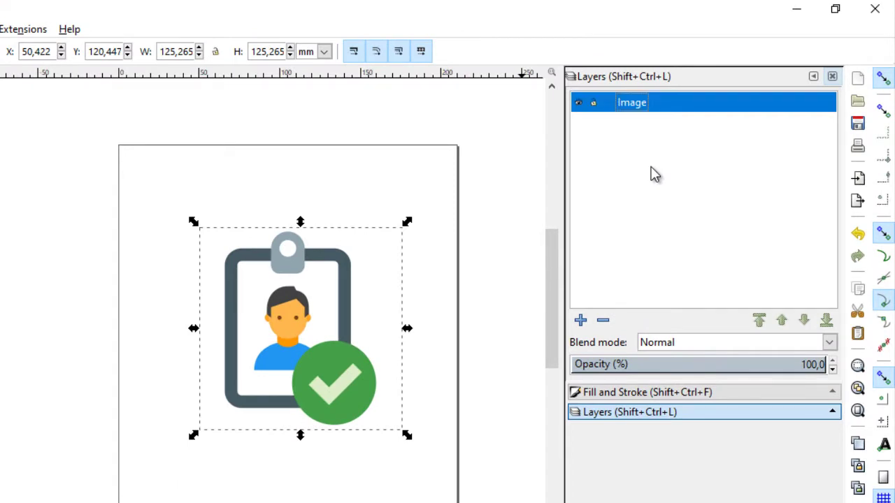
Add a new layer named Tracer above the current layer
left_click(581, 321)
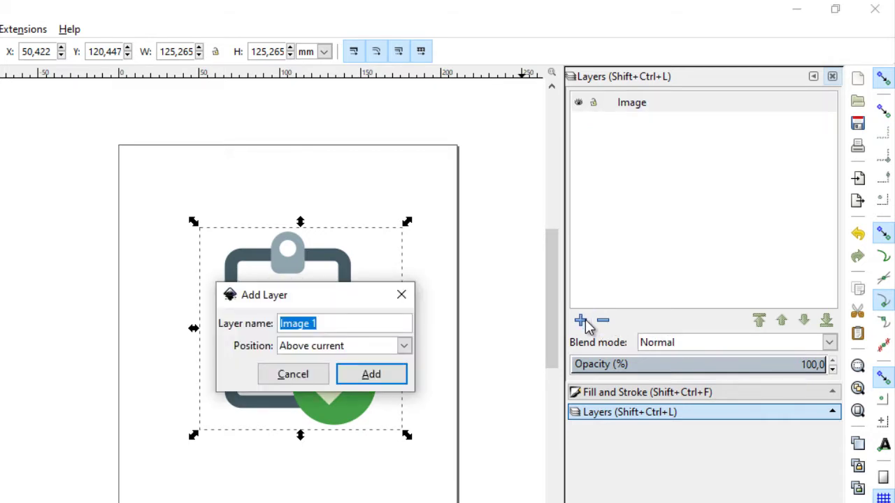
type("Tracer")
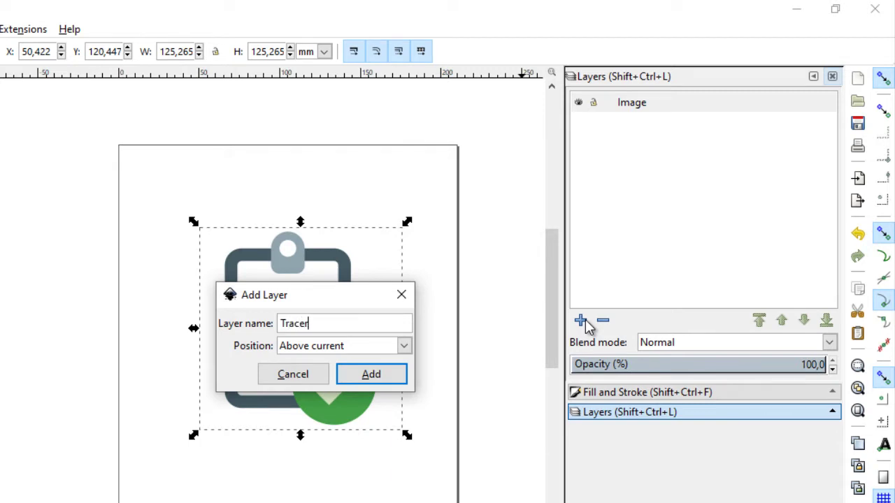
key("Return")
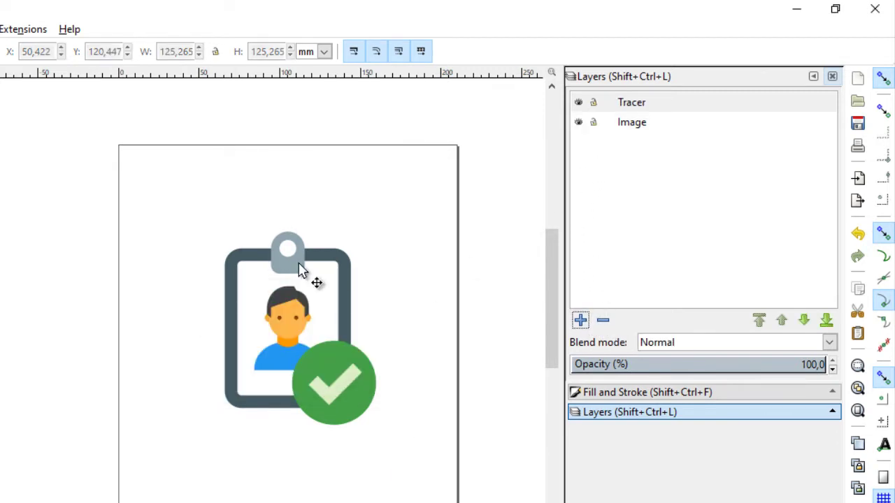
Lower the Image layer's opacity to 74% and lock the layer
left_click(632, 130)
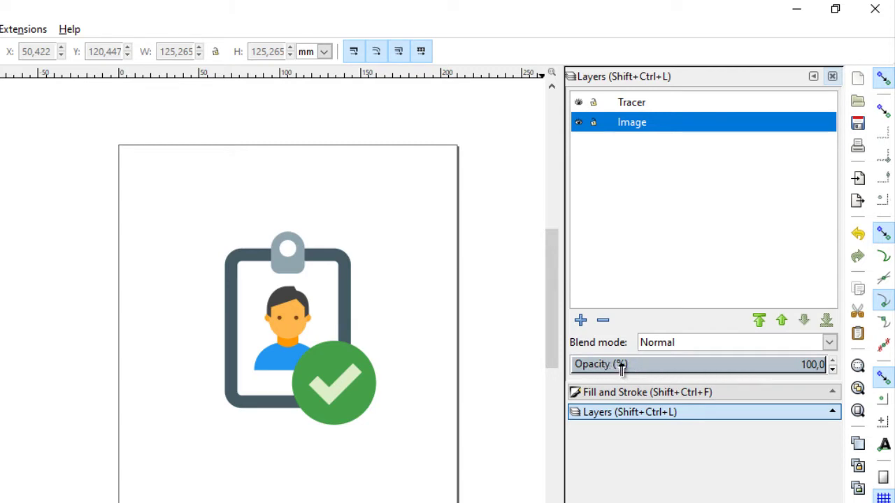
left_click_drag(799, 371, 760, 370)
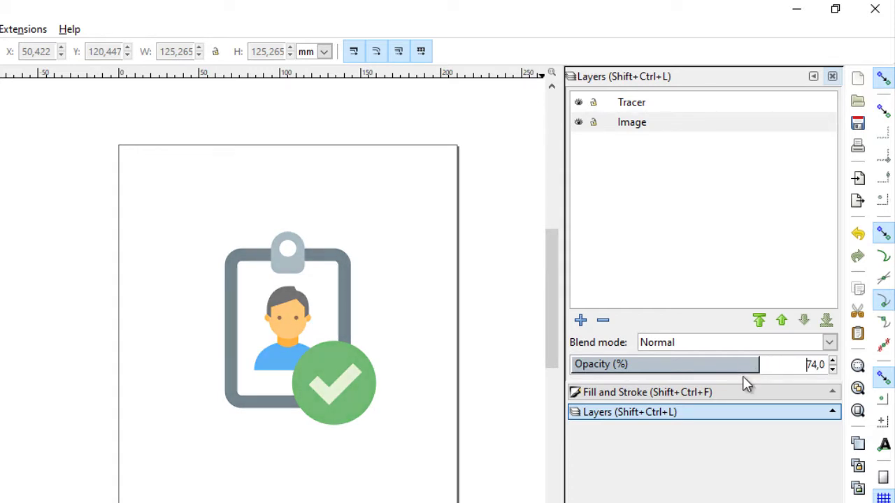
key("plus")
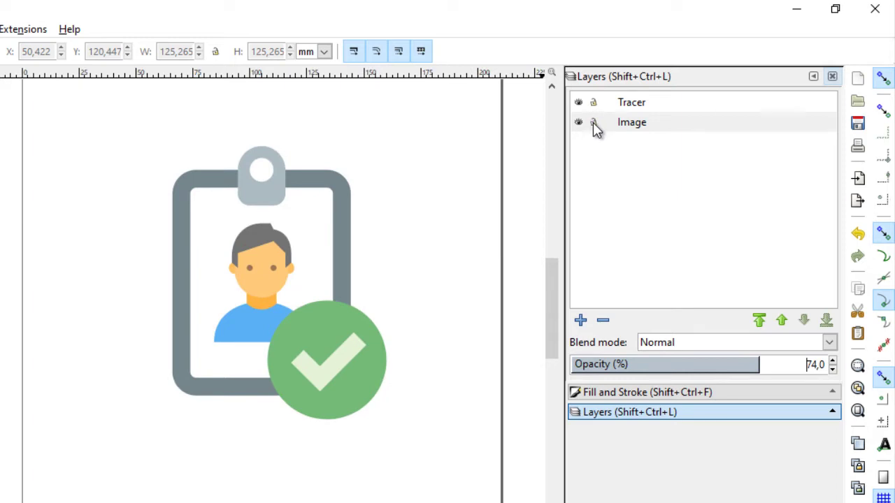
left_click(592, 122)
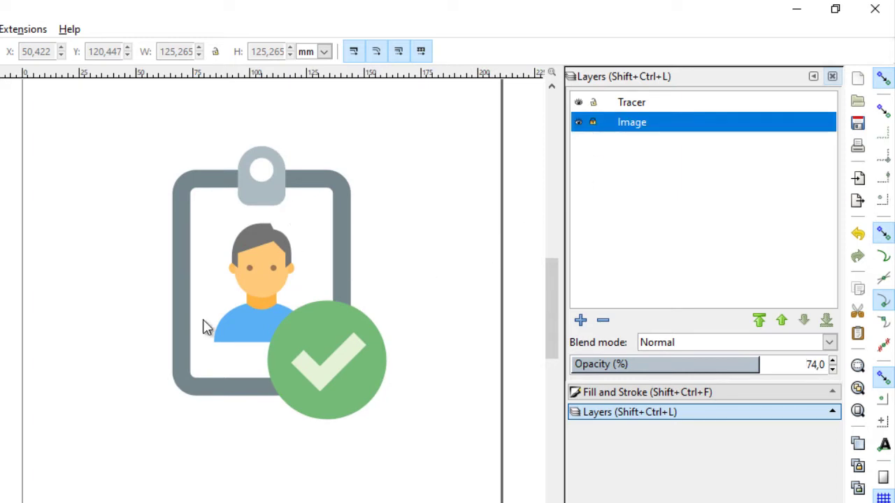
left_click(313, 260)
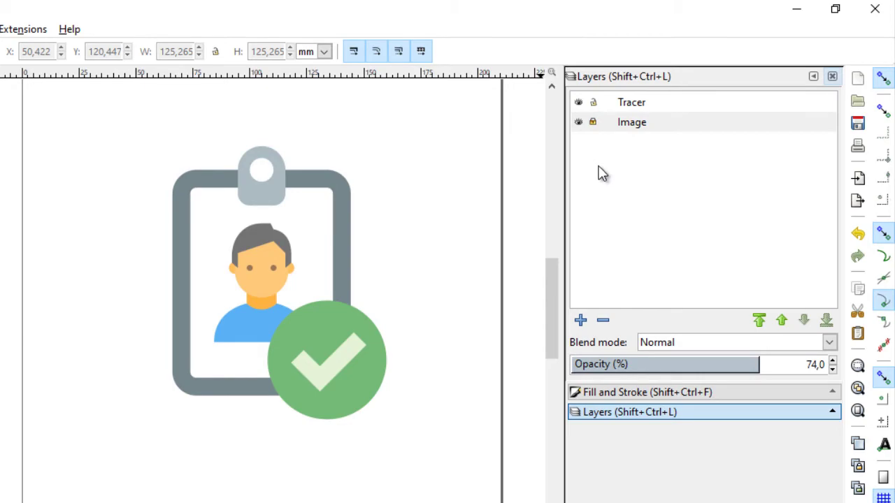
On the Tracer layer, start a Bezier path along the clipboard frame's outer top edge and curve it around the upper-right corner
left_click(629, 102)
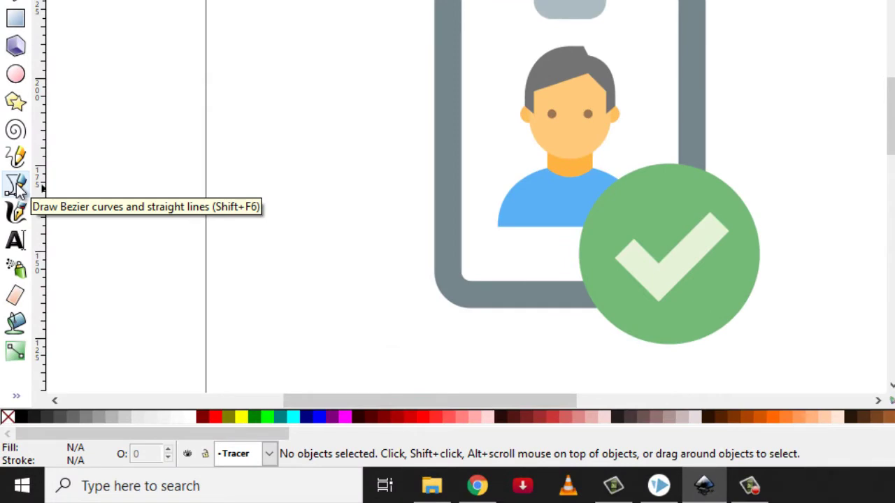
left_click(16, 185)
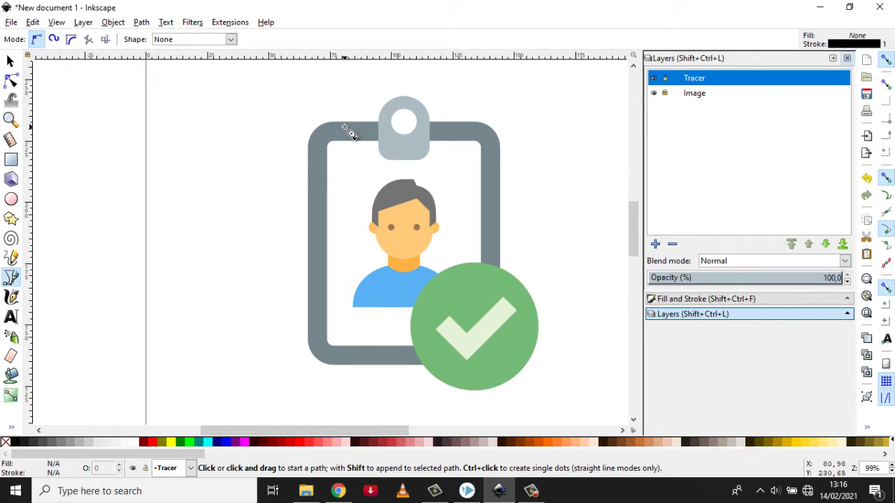
scroll(342, 124, "up", 1)
left_click(339, 122)
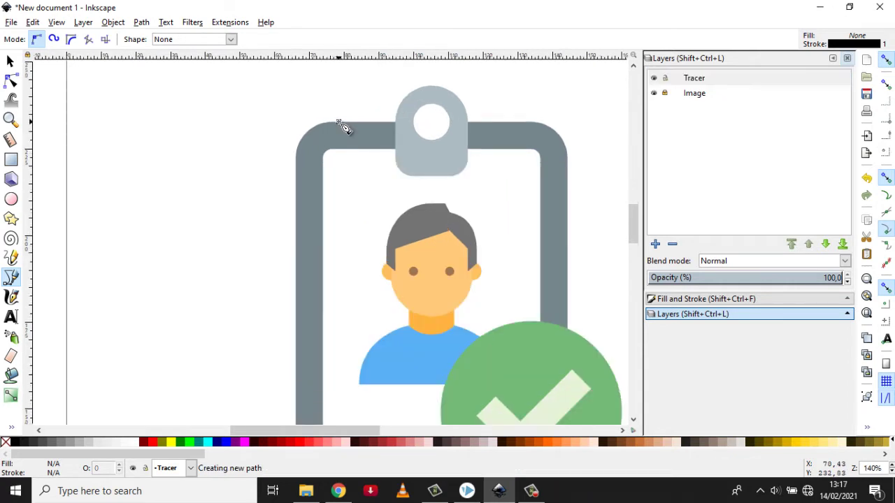
left_click(528, 124)
left_click_drag(554, 130, 573, 151)
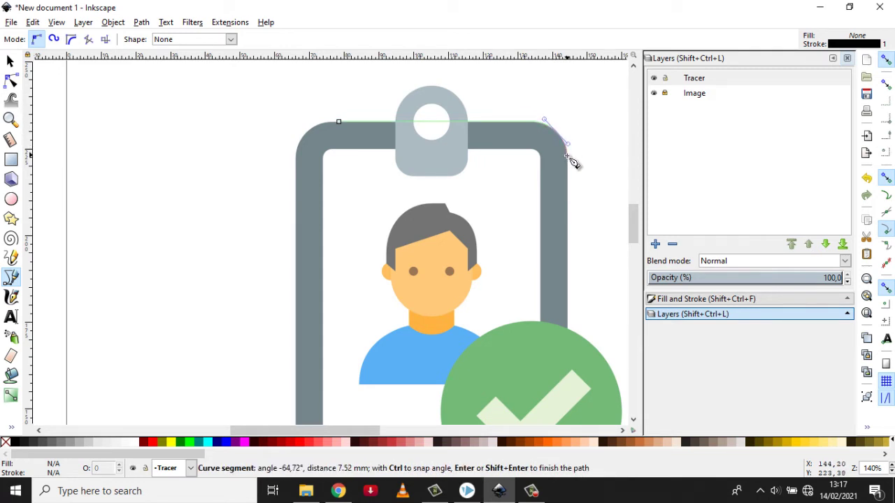
Continue the frame's outer path down the right side, around the lower-right corner, along the bottom edge and into the lower-left corner
scroll(574, 164, "down", 4)
scroll(578, 174, "down", 3)
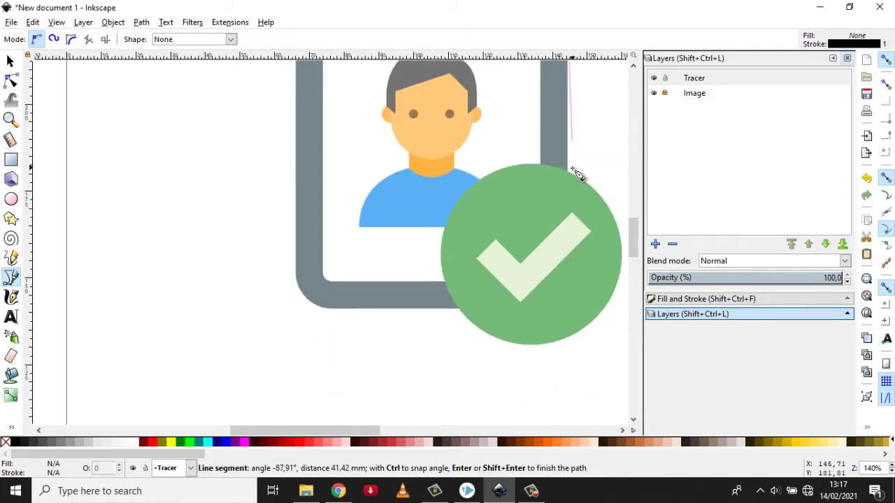
left_click(566, 257)
left_click_drag(554, 277, 546, 282)
left_click(538, 282)
left_click(334, 281)
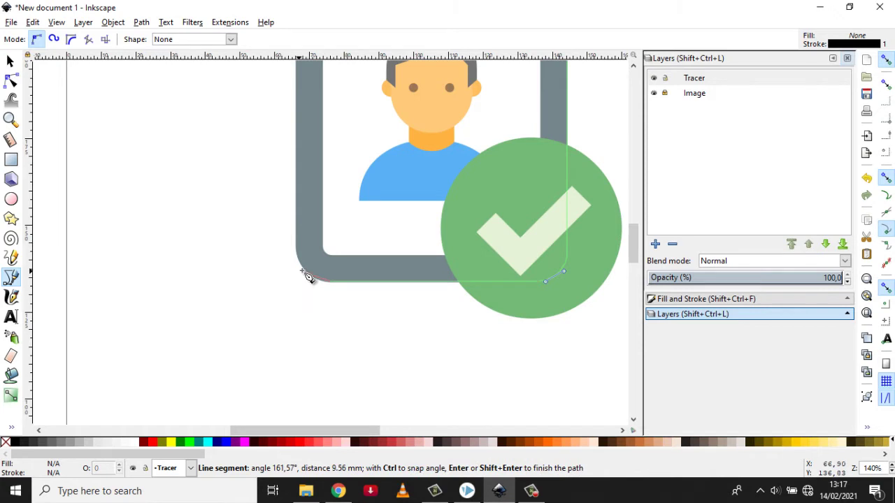
left_click_drag(308, 275, 300, 259)
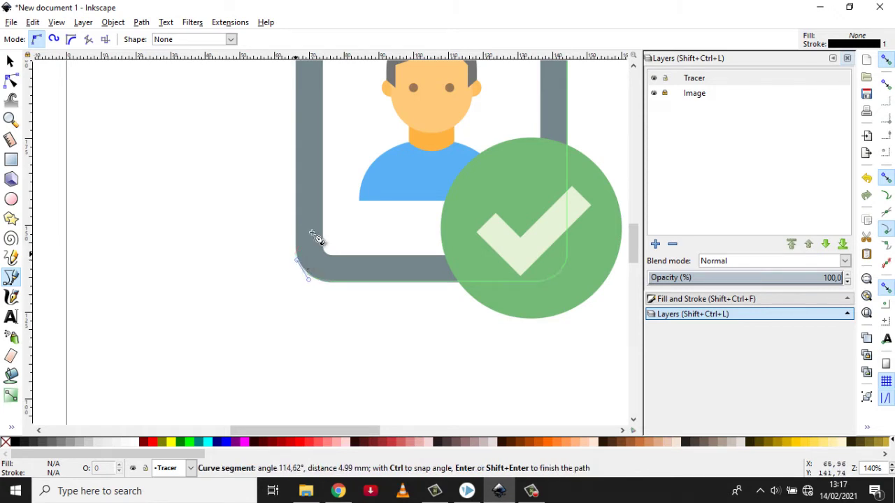
Trace the frame's outer left side and curved upper-left corner, closing the path at its starting node
scroll(308, 237, "up", 5)
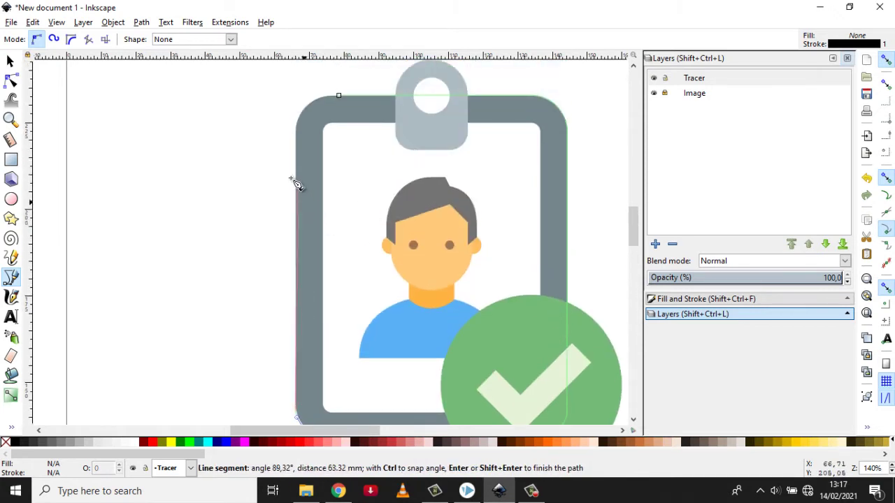
left_click(299, 139)
left_click_drag(314, 110, 338, 96)
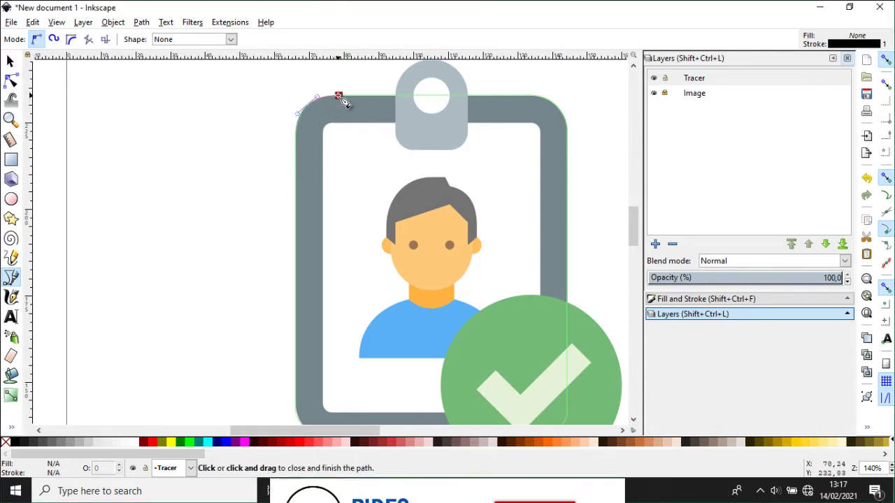
left_click(340, 95)
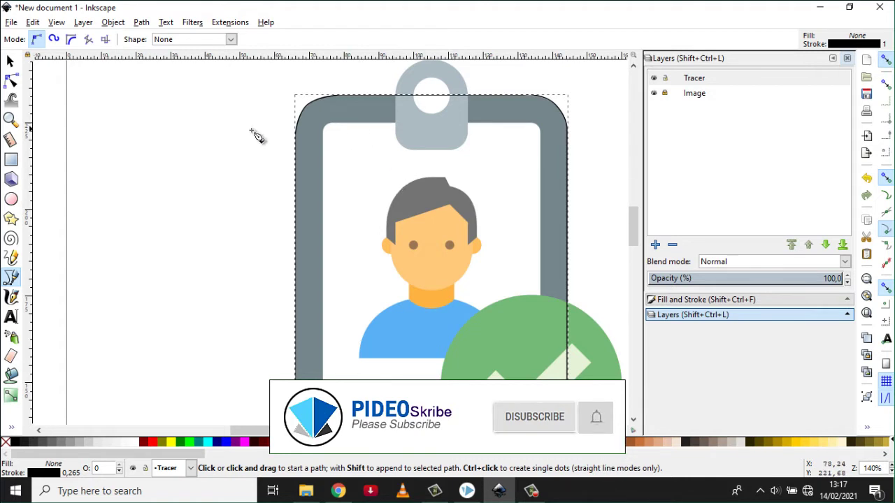
Move the outer path's upper-left corner node and adjust both its handles to fit the frame's rounded corner
left_click(10, 82)
scroll(315, 114, "up", 1, "ctrl")
scroll(315, 114, "up", 1, "ctrl")
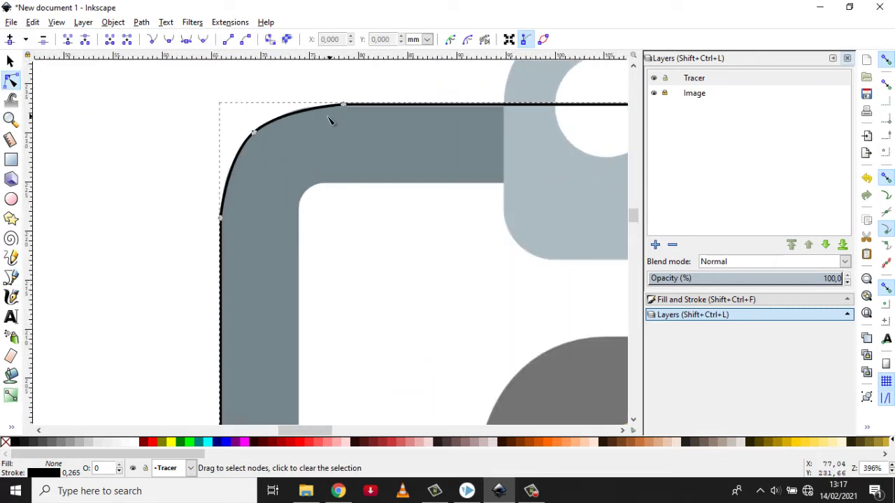
left_click(254, 133)
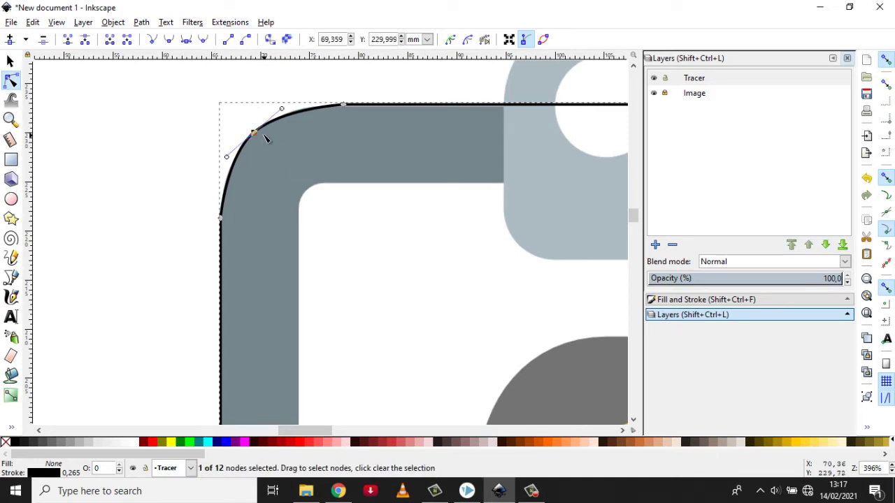
left_click_drag(254, 133, 251, 137)
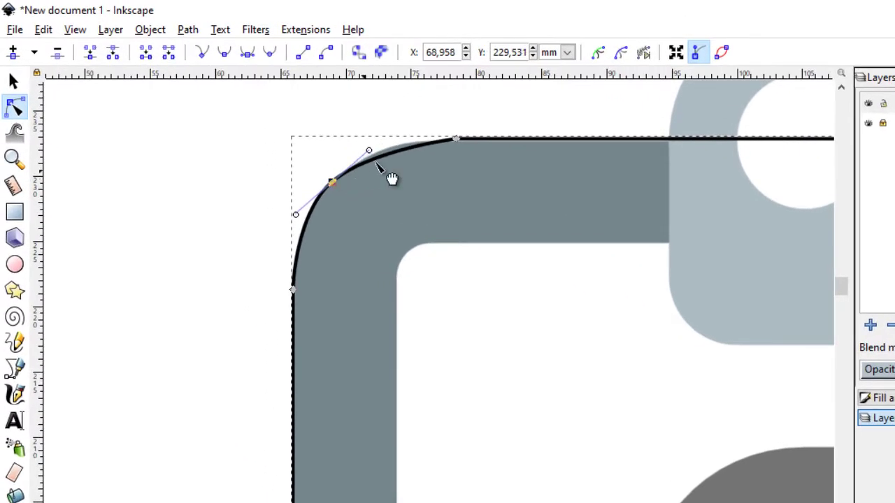
left_click_drag(371, 156, 368, 148)
left_click_drag(300, 218, 293, 225)
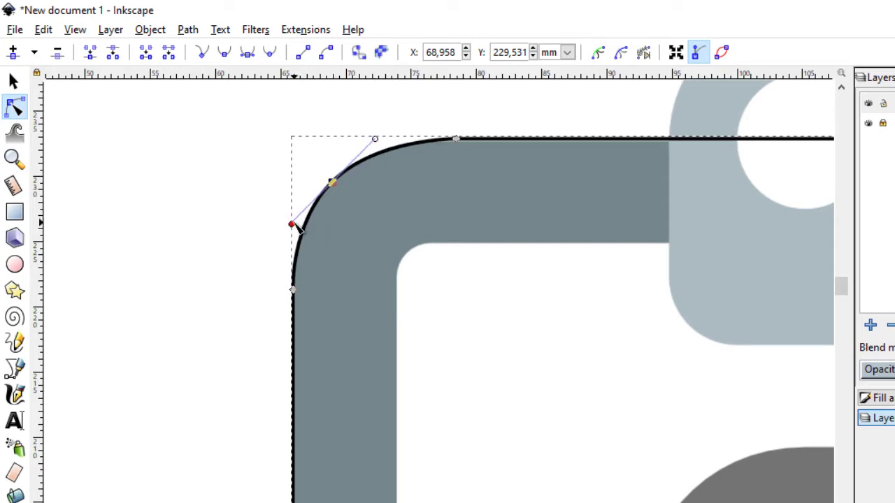
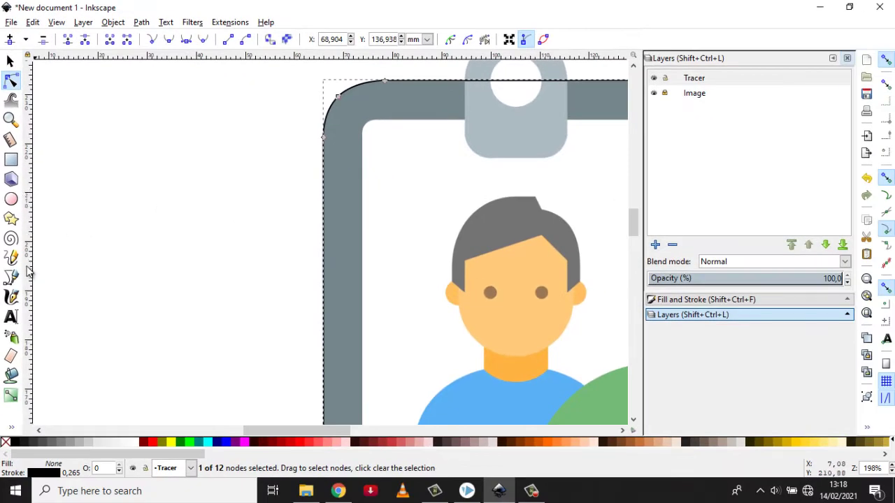
Start a new Bezier path along the clipboard frame's inner top edge and around its upper-right corner
left_click(11, 276)
left_click(384, 120)
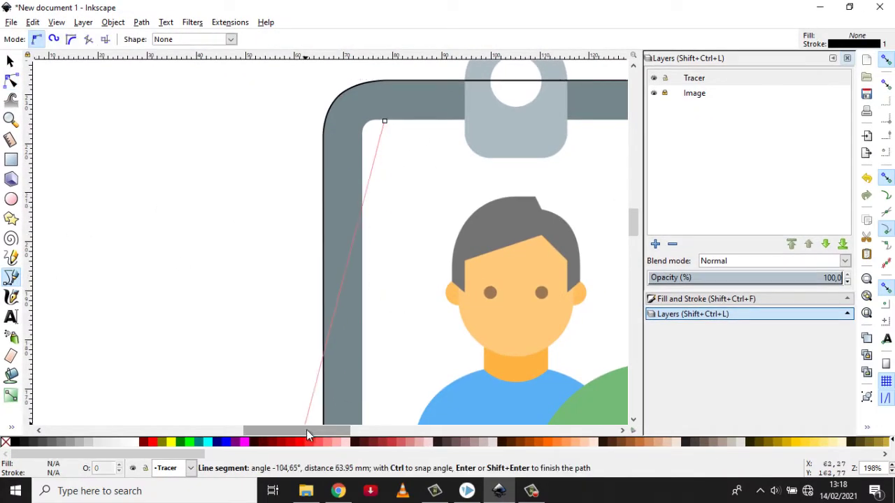
left_click_drag(306, 430, 331, 430)
left_click(510, 120)
left_click(520, 134)
Continue the inner frame path down the right side, along the bottom edge and around the lower-left corner
scroll(520, 136, "down", 11)
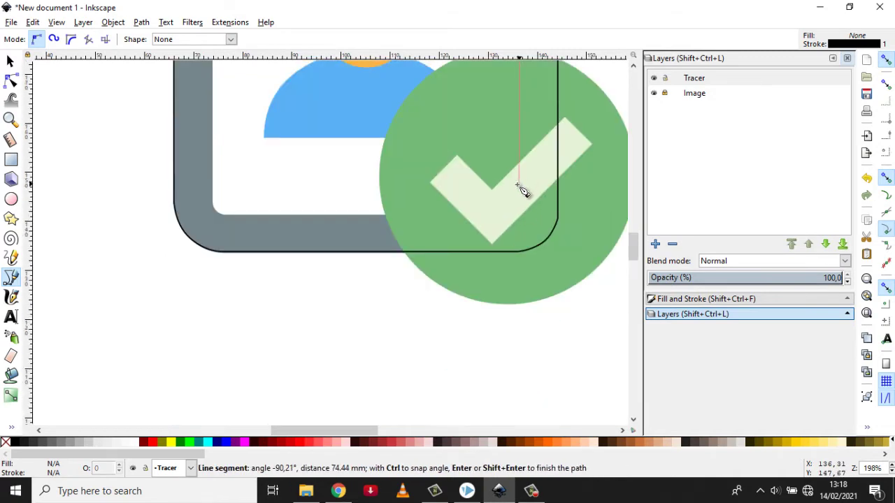
left_click_drag(516, 211, 510, 214)
left_click(507, 214)
left_click_drag(217, 209, 211, 207)
left_click(211, 202)
Trace the frame's inner left side and curved upper-left corner, closing the inner path at its starting node
scroll(212, 199, "up", 10)
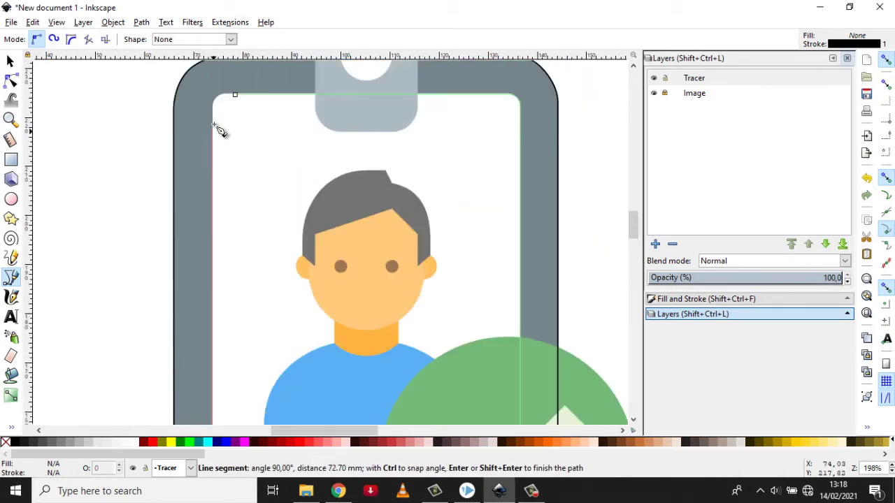
left_click(212, 112)
left_click_drag(221, 95, 226, 92)
left_click(234, 94)
Adjust the nodes and handles at the inner path's upper-left corner to smooth out the kink beside the top edge
scroll(173, 136, "up", 3)
scroll(173, 136, "up", 4)
key("n")
left_click(357, 142)
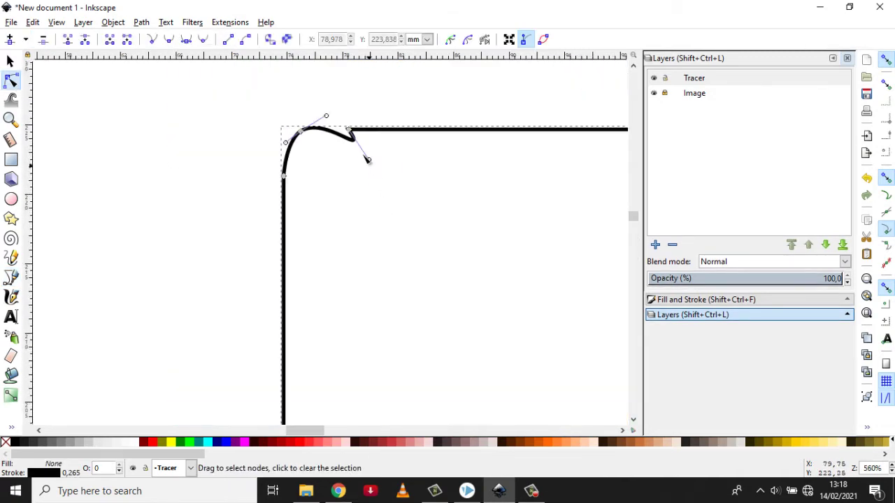
left_click_drag(369, 161, 339, 130)
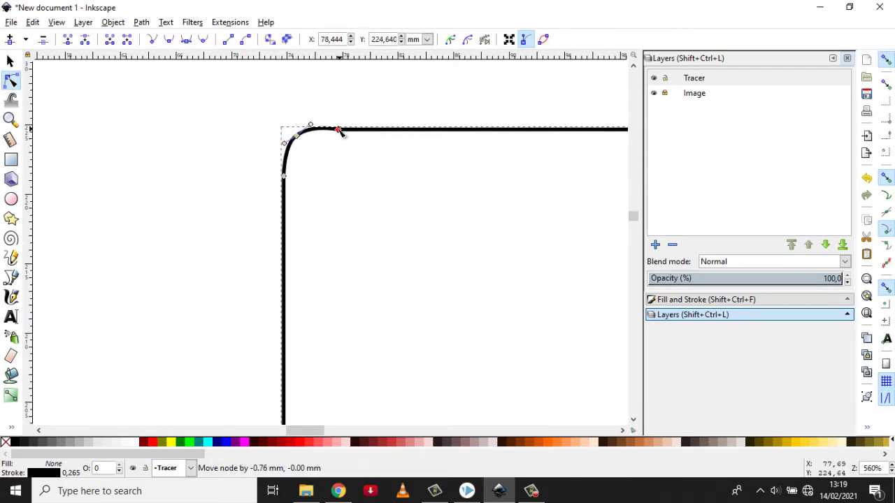
Refine the inner path's lower-left and upper-right corners to match the frame's rounding, and deselect the path
scroll(322, 189, "up", 5)
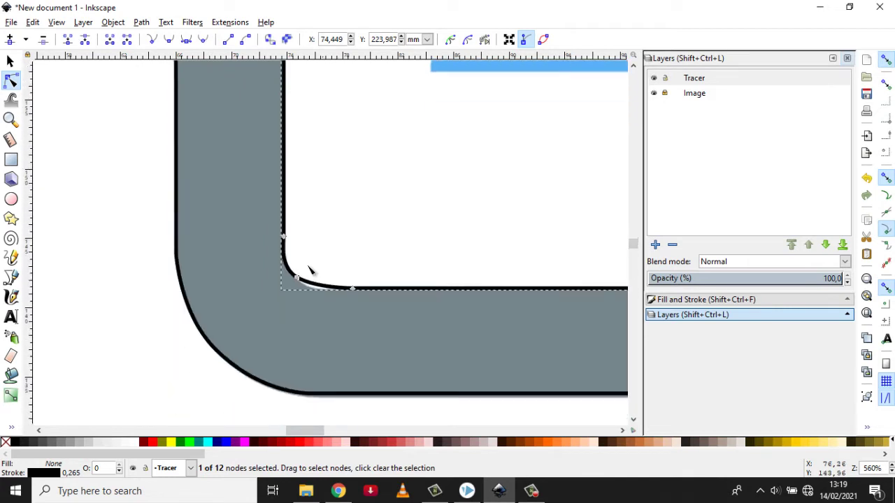
left_click_drag(318, 293, 314, 291)
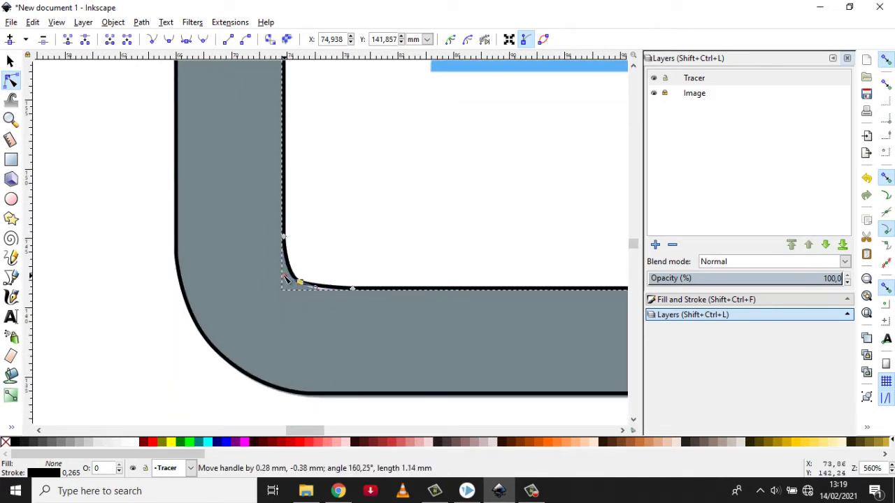
left_click_drag(308, 432, 353, 433)
scroll(502, 287, "up", 20)
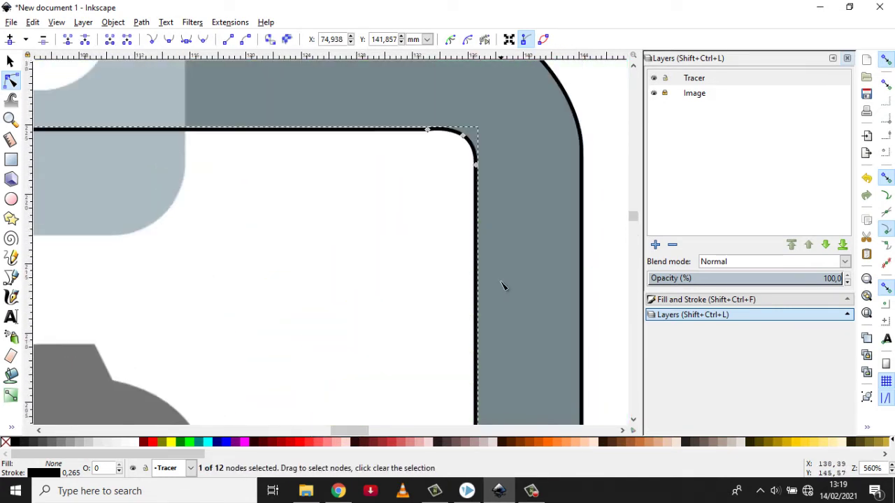
left_click_drag(481, 153, 480, 149)
scroll(386, 173, "down", 4)
scroll(231, 101, "up", 3)
key("s")
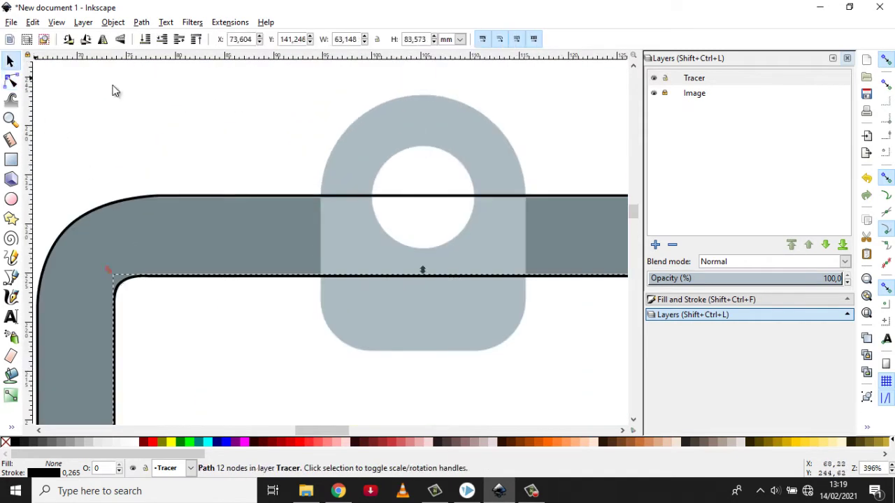
left_click(112, 86)
Trace the clip's outline as a closed Bezier path with a domed top, straight sides and rounded bottom corners
key("b")
left_click(321, 187)
left_click_drag(423, 93, 517, 93)
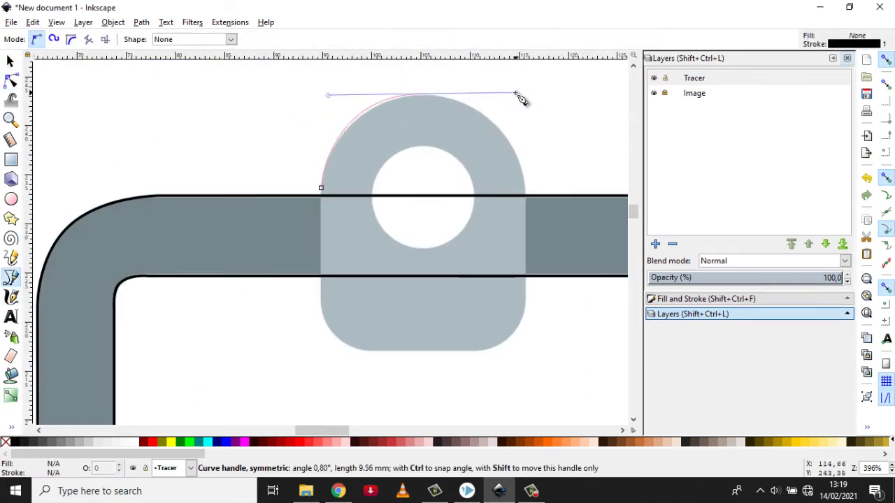
left_click(524, 326)
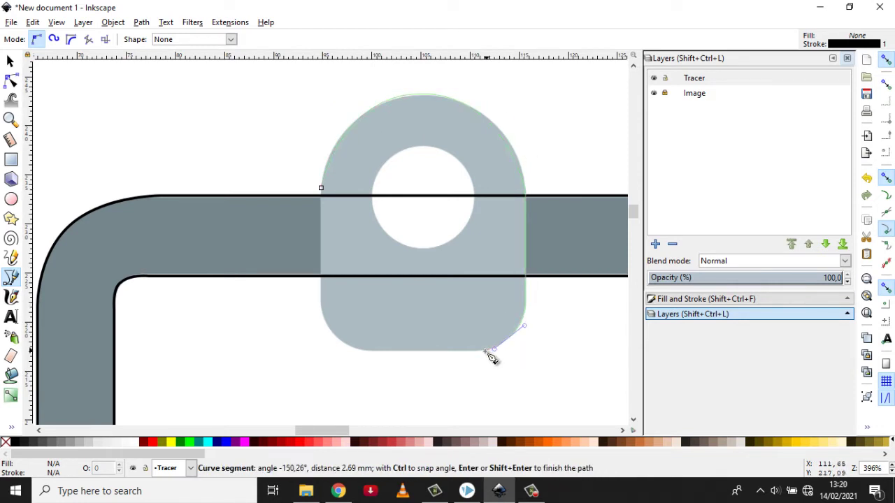
left_click_drag(335, 335, 324, 319)
left_click(320, 305)
left_click(320, 188)
Adjust the top node's handles and the bottom corner nodes of the clip outline to follow the clip's shape
left_click(10, 81)
left_click(422, 94)
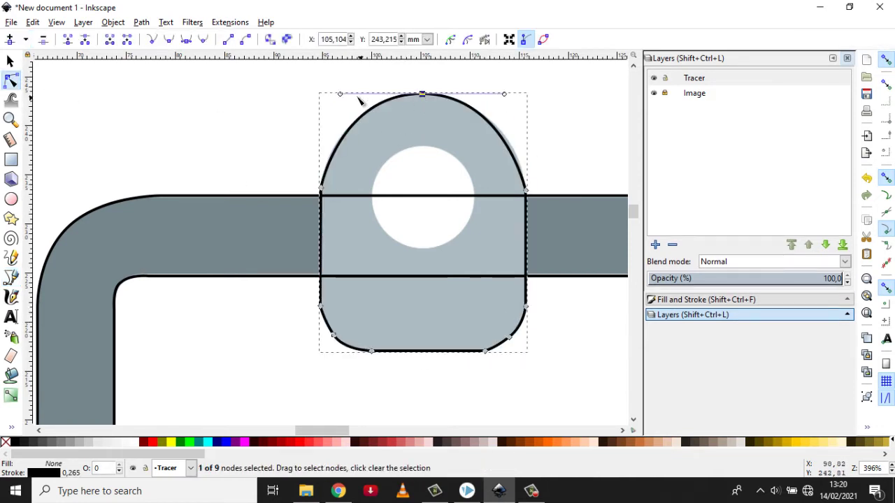
left_click_drag(340, 94, 359, 97)
left_click_drag(503, 93, 517, 95)
left_click_drag(339, 94, 335, 93)
left_click_drag(334, 335, 334, 339)
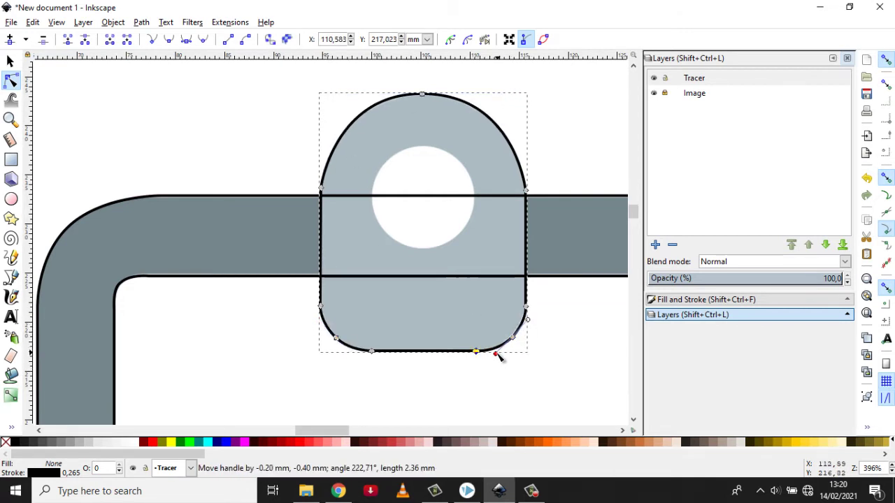
Draw a circle with a radius of about 5.5 mm over the clip's hole and remove its fill
key("e")
left_click_drag(371, 145, 479, 251)
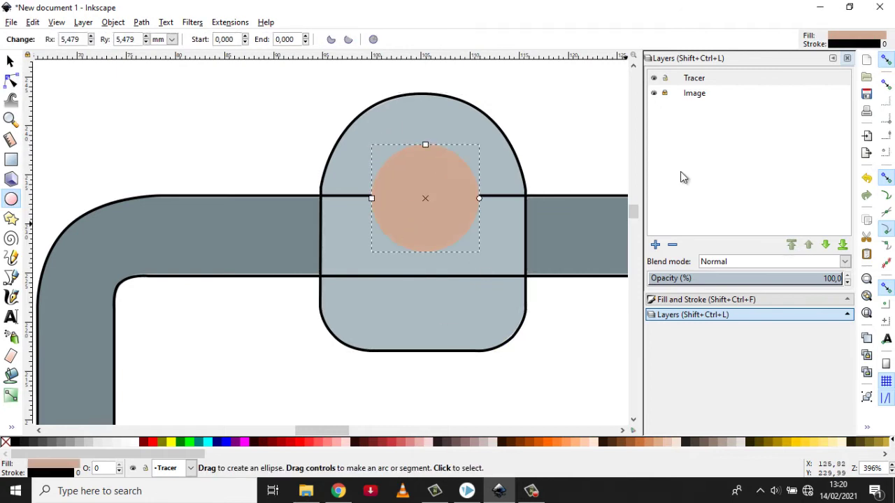
left_click(669, 300)
left_click(694, 81)
Set the circle's stroke width to 0.3 mm
left_click(760, 78)
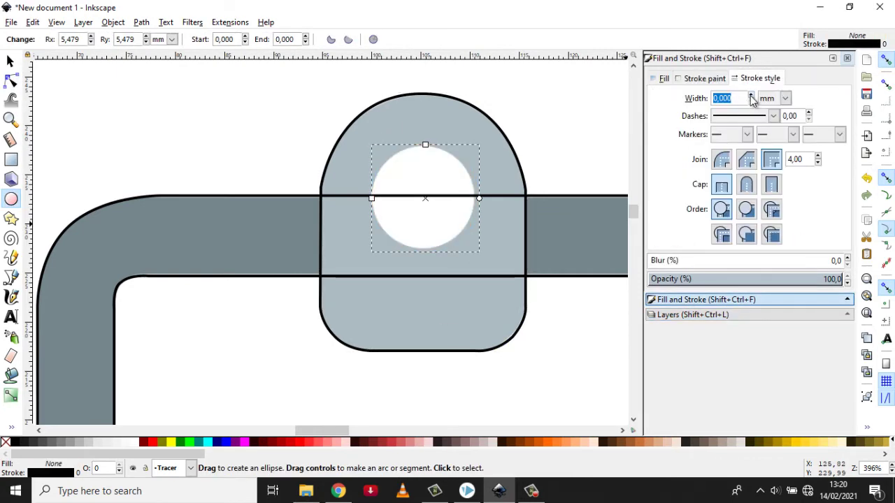
scroll(751, 97, "up", 4)
scroll(751, 98, "down", 2)
scroll(751, 98, "up", 1)
Select the circle and the clip outline together and apply the Intersection path operation
left_click(12, 61)
left_click(452, 104)
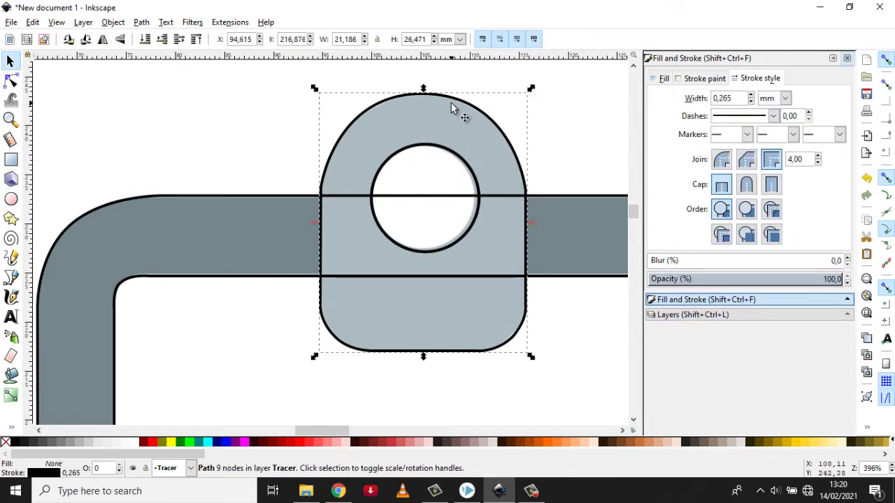
left_click(445, 148)
left_click(441, 101, "shift")
left_click(142, 21)
left_click(176, 130)
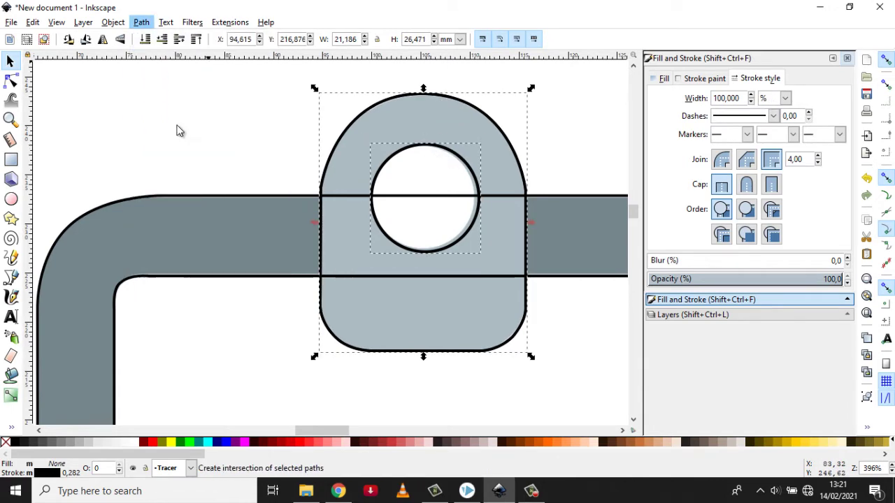
Trace the man's head as a closed Bezier path, arching beneath the hair and curving around the cheeks and chin
scroll(430, 238, "down", 8)
left_click(11, 278)
scroll(340, 282, "down", 2)
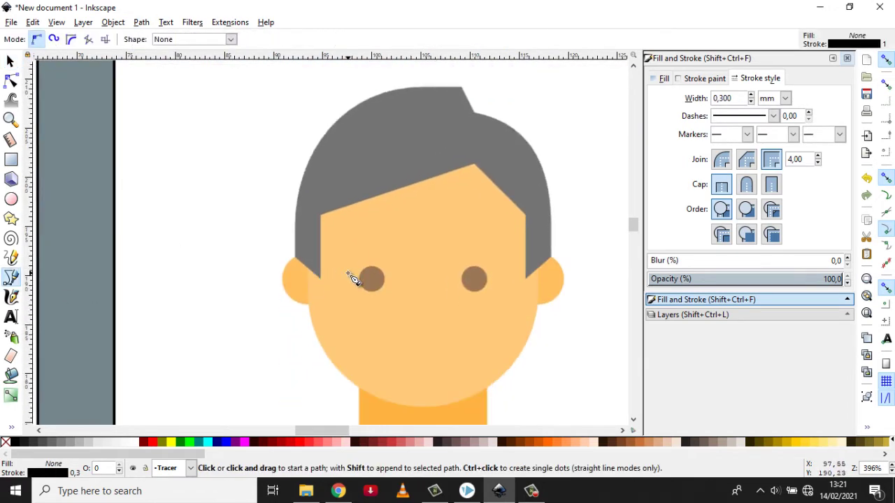
left_click(307, 267)
left_click_drag(424, 134, 560, 138)
left_click(539, 268)
left_click_drag(504, 376, 381, 407)
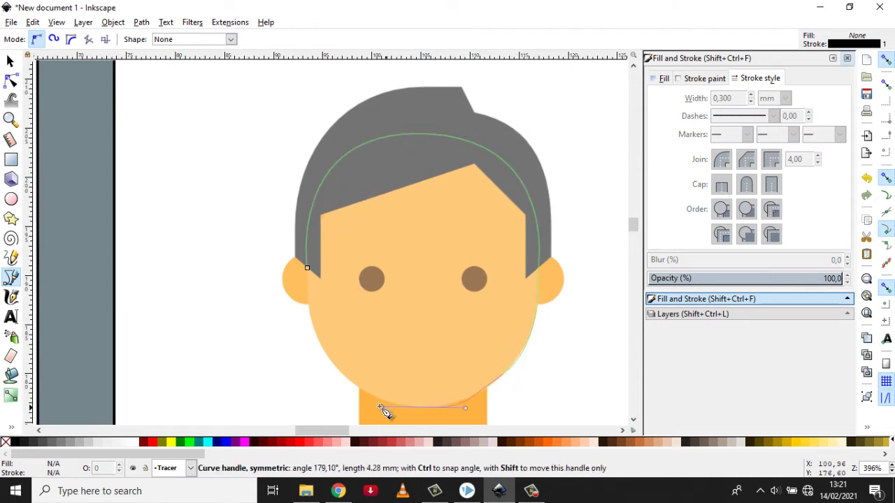
left_click_drag(310, 318, 304, 279)
left_click(307, 267)
Adjust the head path's right jaw and chin nodes and handles to smooth the curve along the face
left_click(11, 81)
left_click(499, 379)
scroll(503, 378, "up", 1)
left_click_drag(562, 331, 540, 362)
scroll(539, 363, "down", 1)
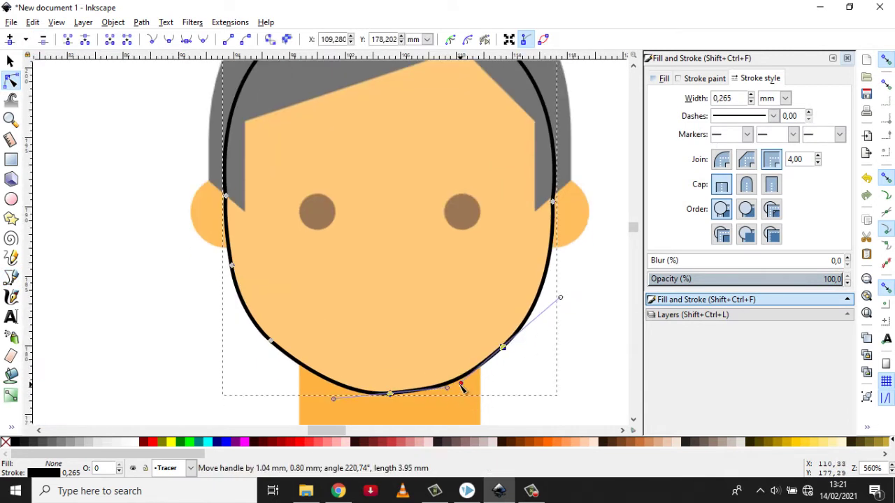
left_click_drag(561, 300, 560, 305)
left_click_drag(455, 393, 458, 395)
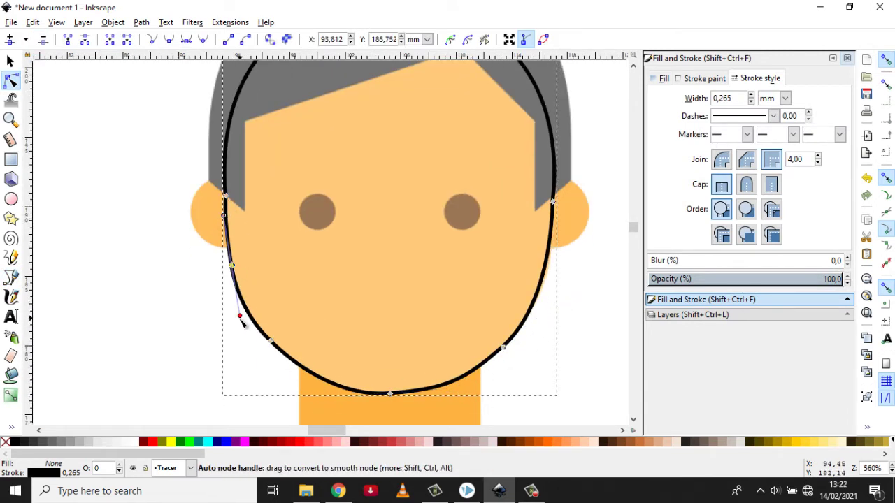
Adjust the left cheek node's handle on the head path to follow the face, and deselect the path
left_click_drag(240, 316, 242, 319)
scroll(281, 279, "down", 1)
key("s")
left_click(219, 176)
Trace the man's hair as a closed Bezier path about 27 mm wide, following the fringe, sideburns and curved top
scroll(244, 256, "up", 3)
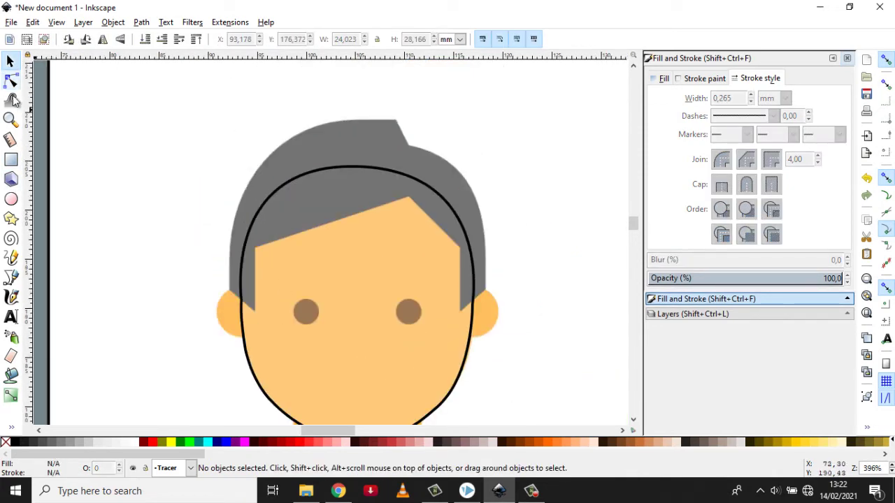
left_click(10, 277)
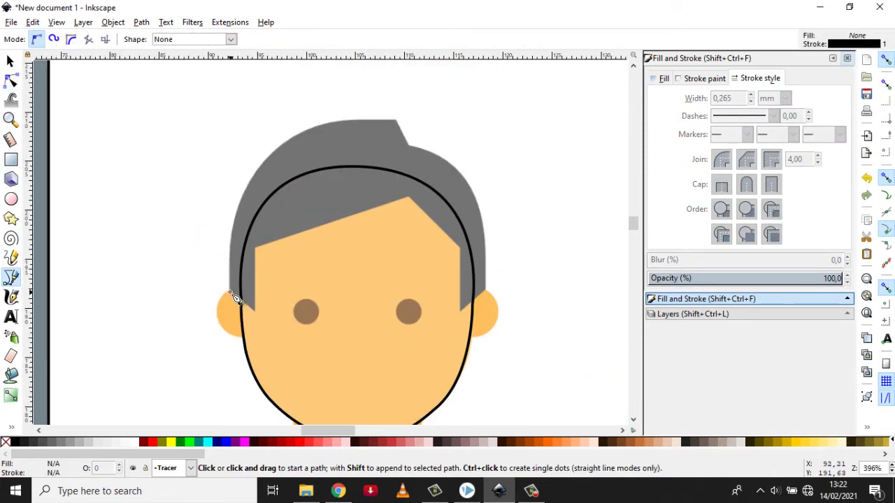
left_click(461, 249)
left_click(460, 308)
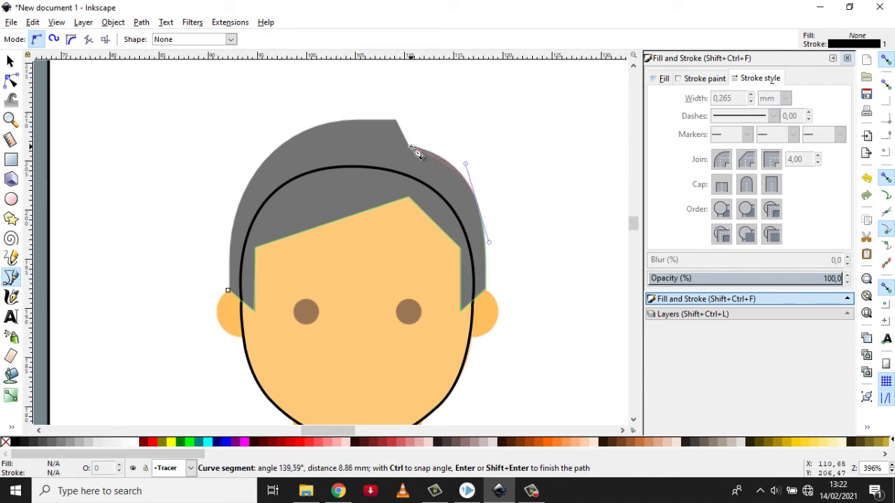
left_click_drag(230, 235, 228, 256)
left_click(228, 290)
Adjust the hair path's upper-right node and its handles so the curve follows the hair's right edge
left_click(10, 81)
scroll(459, 228, "up", 1)
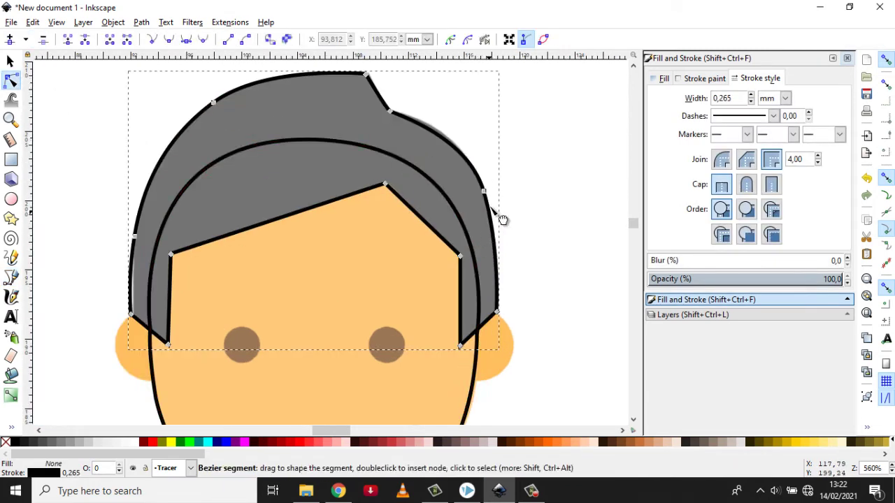
left_click_drag(485, 191, 485, 186)
left_click_drag(468, 131, 455, 122)
left_click_drag(507, 239, 499, 218)
scroll(362, 176, "up", 2)
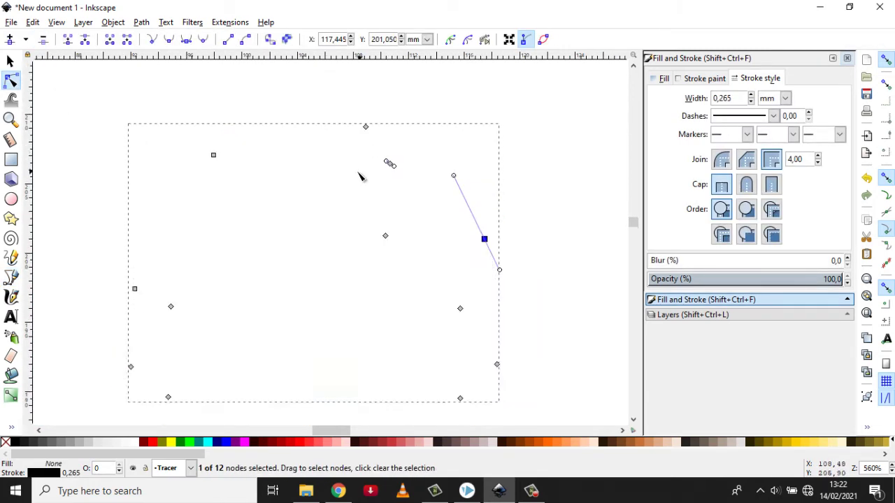
Adjust the two curve nodes and handles along the hair path's left side to match the image, and deselect the path
scroll(258, 147, "down", 1)
left_click_drag(214, 130, 211, 133)
left_click_drag(263, 94, 280, 87)
left_click_drag(135, 253, 140, 224)
scroll(214, 226, "down", 1)
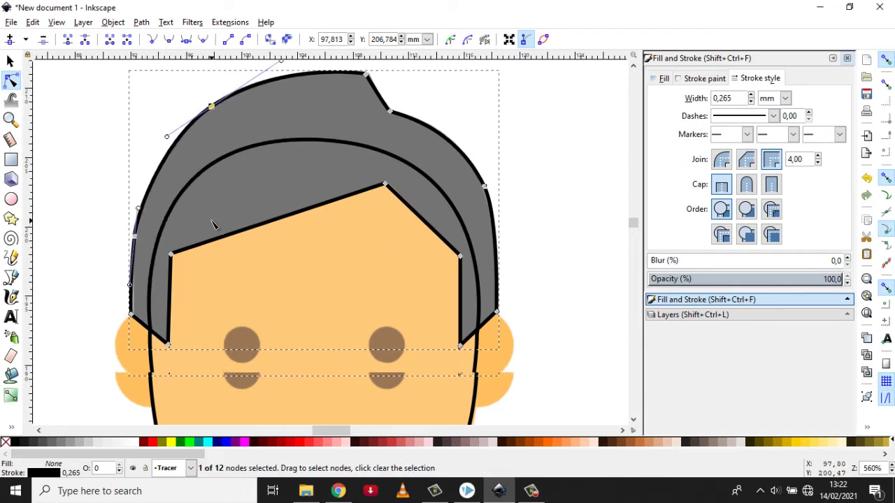
key("s")
scroll(103, 213, "down", 1)
scroll(103, 217, "down", 1)
key("Escape")
Trace the left ear as a closed Bezier path overlapping the head and hair outlines
key("b")
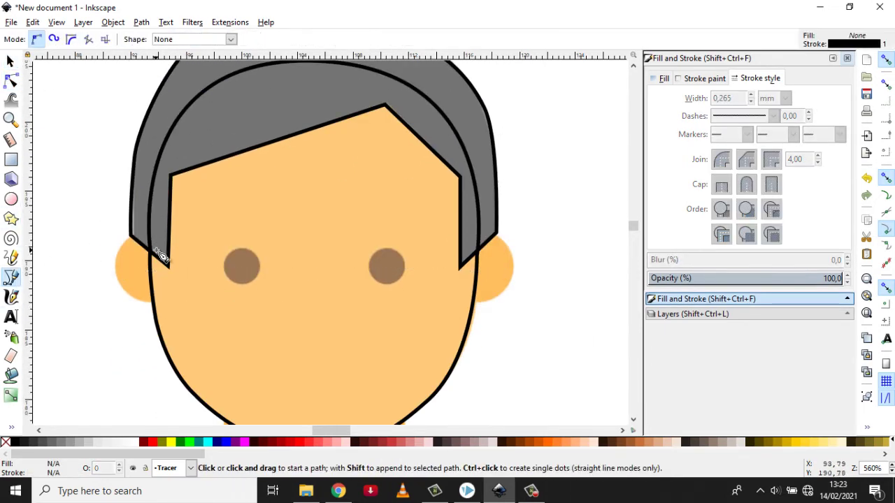
left_click(130, 237)
left_click(161, 305)
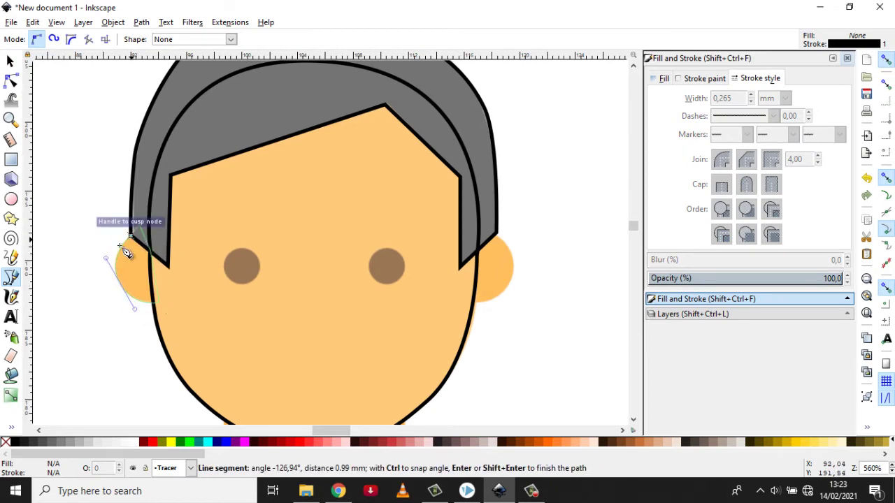
left_click(130, 239)
Trace the right ear as a closed Bezier path overlapping the head and hair outlines, and deselect it
left_click(496, 233)
mouse_move(512, 259)
left_mouse_down()
mouse_move(514, 274)
mouse_move(481, 304)
left_mouse_up()
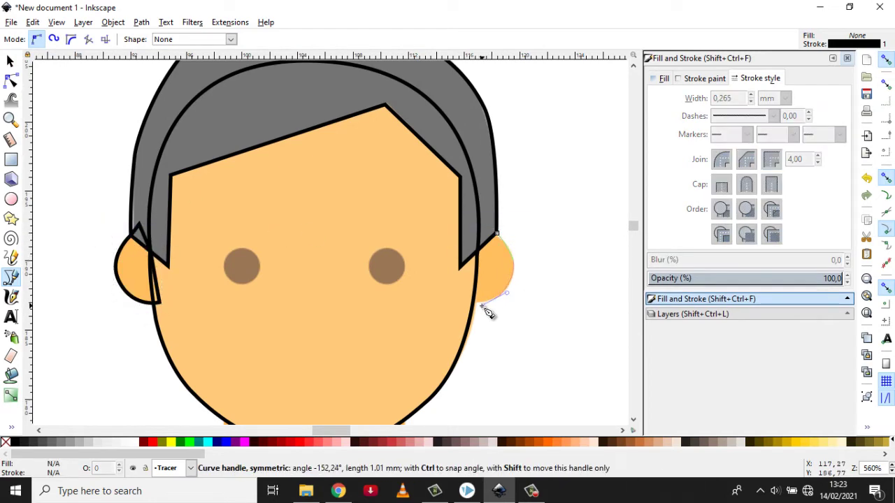
left_click(465, 300)
left_click(464, 281)
left_click(485, 224)
left_click(497, 233)
left_click(10, 61)
left_click(59, 137)
Draw a circle about 2.5 mm across over the left eye and place a duplicate over the right eye
scroll(53, 144, "down", 1)
left_click(10, 199)
left_click_drag(229, 226, 260, 256)
key("s")
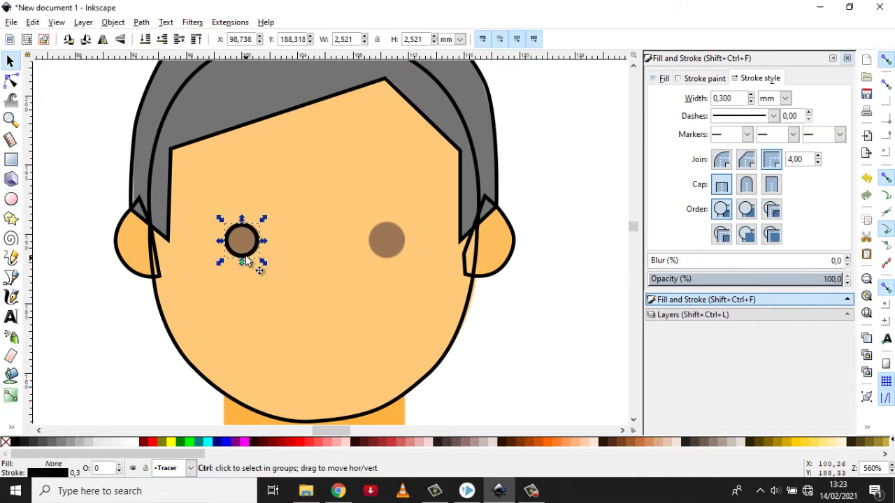
left_click_drag(396, 256, 402, 255)
Cut the part of the left ear path inside the head with the Difference operation, keeping the head outline
left_click(134, 298)
left_click(162, 311)
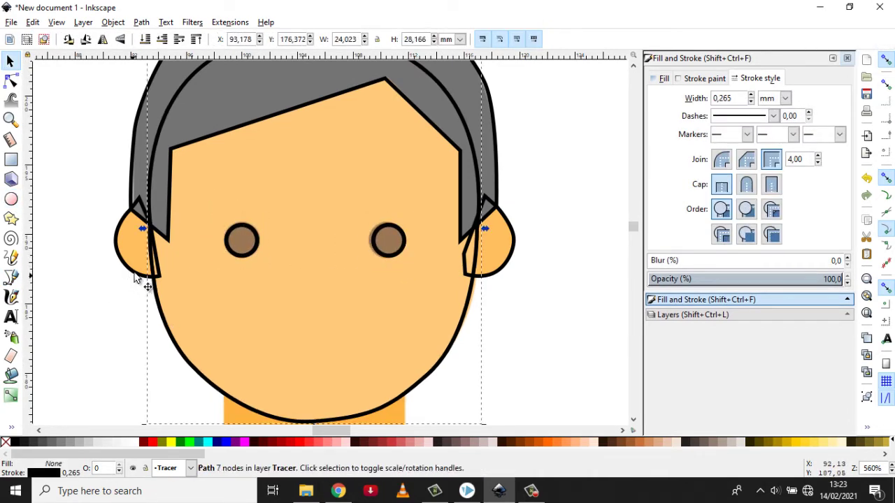
left_click(136, 274, "shift")
left_click(142, 22)
left_click(165, 112)
Cut the part of the right ear path inside the head with the Difference operation, keeping the head outline
left_click(482, 276)
left_click(468, 310, "shift")
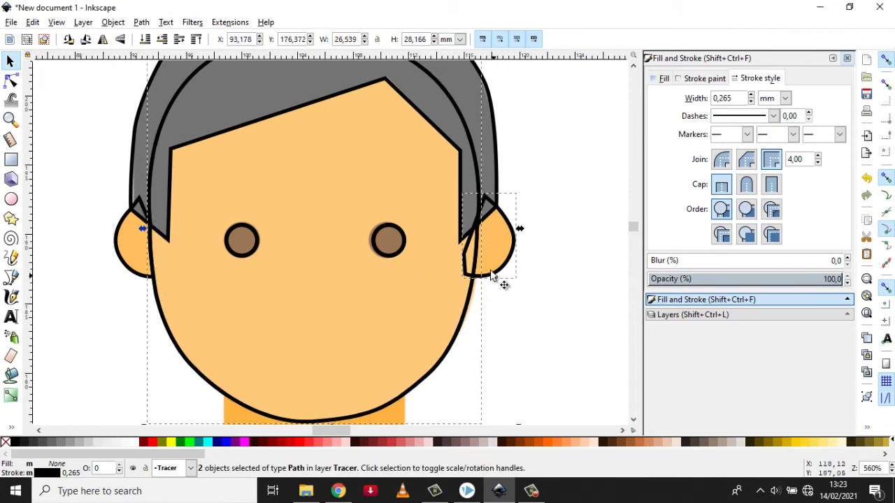
left_click(141, 22)
left_click(178, 124)
left_click(263, 92)
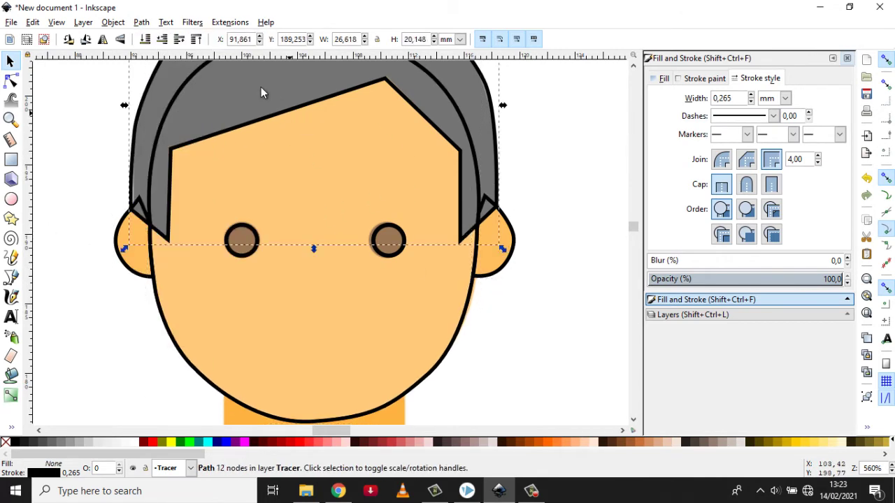
left_click(530, 292)
Trace the neck as a closed Bezier path about 13 mm wide, with a curved collar edge and its top overlapping the chin
scroll(531, 292, "down", 6)
left_click(10, 277)
left_click(225, 181)
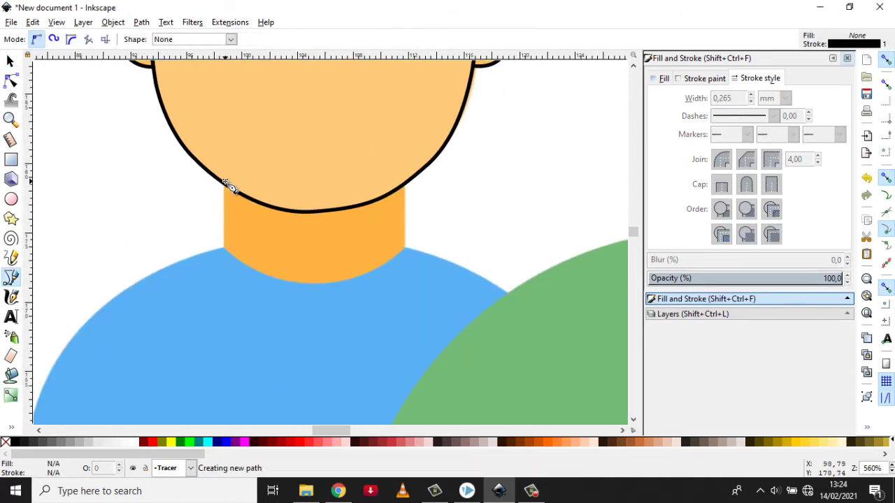
left_click_drag(315, 283, 374, 286)
left_click(404, 247)
left_click(404, 176)
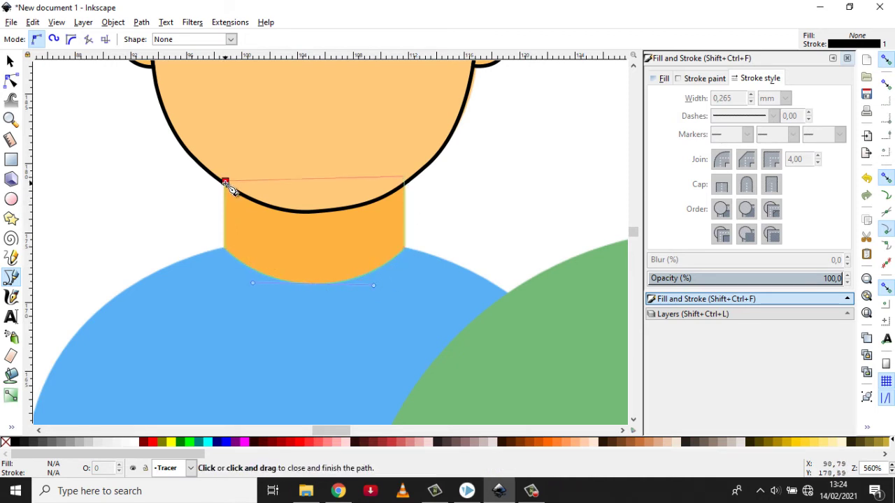
left_click(224, 182)
Cut the part of the neck path behind the chin with the Difference operation, keeping the head outline, and deselect
key("s")
left_click(427, 166, "shift")
left_click(140, 22)
left_click(167, 121)
scroll(304, 280, "down", 4)
left_click(308, 414)
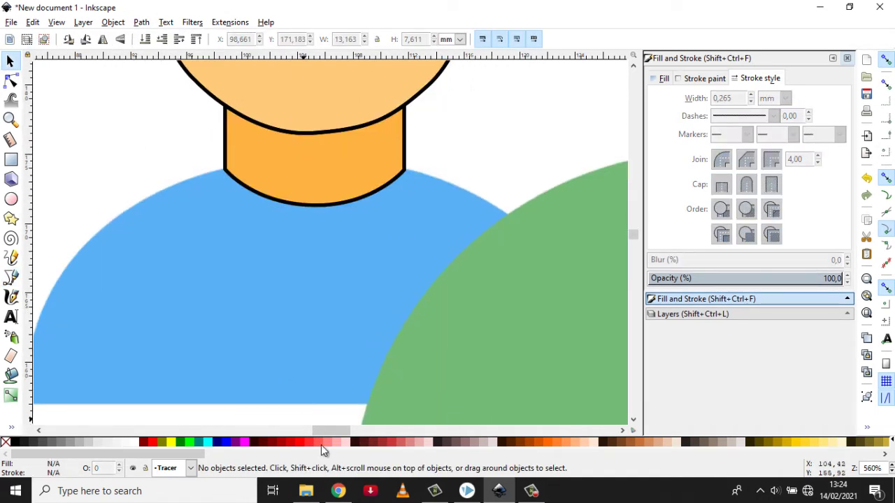
Trace the blue shirt as a closed Bezier path about 42 mm wide, extending its right shoulder across the green circle
scroll(210, 272, "left", 4)
key("b")
left_click(135, 378)
left_click_drag(190, 227, 251, 153)
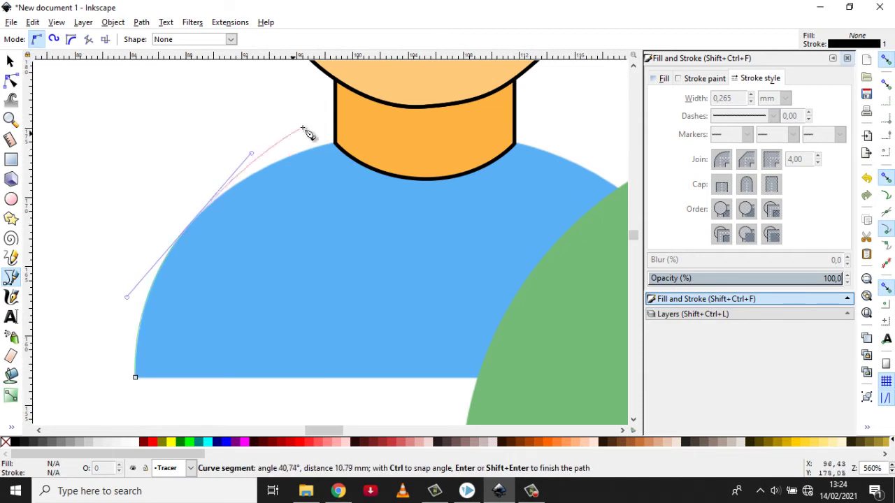
left_click(334, 144)
left_click(515, 143)
left_click_drag(327, 432, 333, 432)
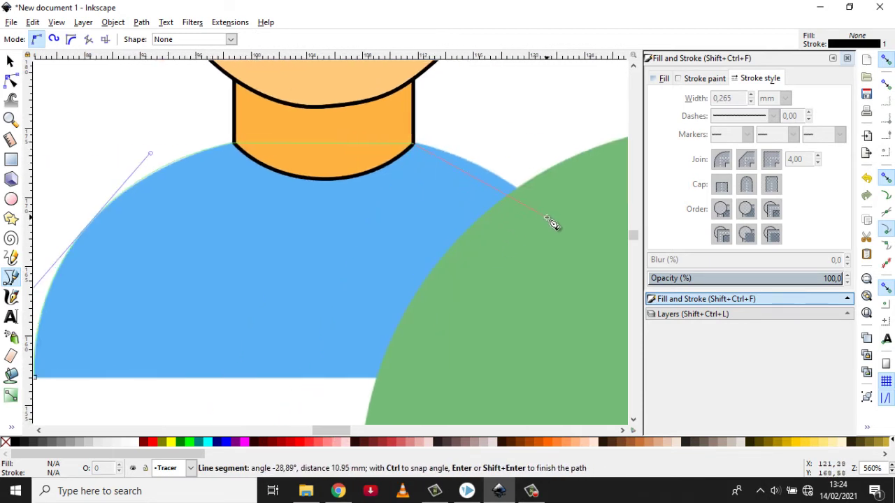
left_click_drag(551, 217, 606, 276)
left_click(614, 378)
left_click(34, 378)
Level the shirt path's lower-right corner node with its base and adjust the right shoulder node's upper handle
key("n")
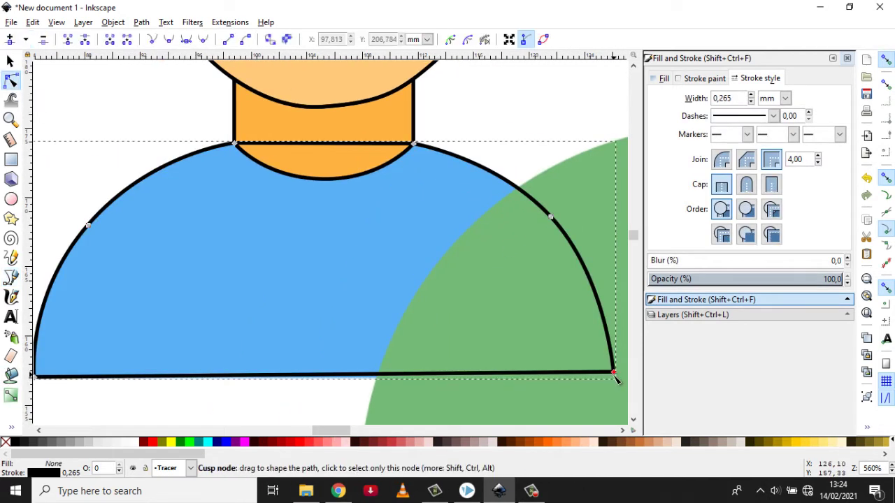
left_click_drag(615, 384, 615, 379)
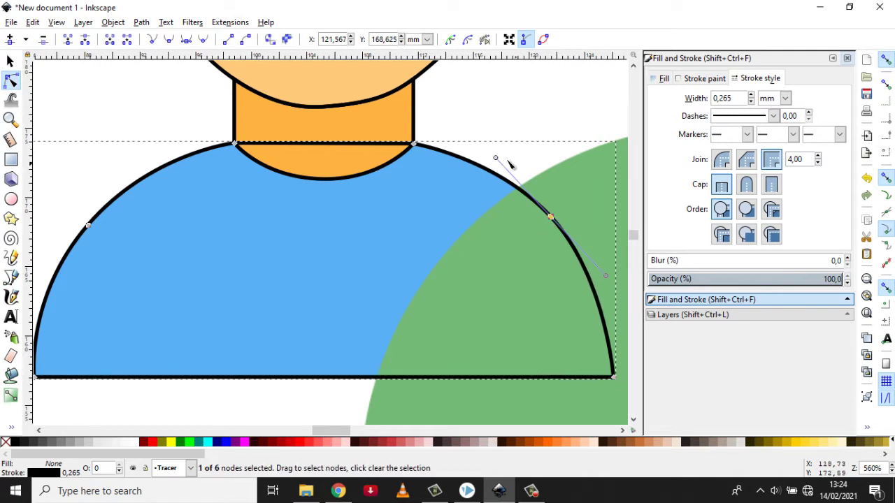
left_click_drag(496, 158, 494, 151)
Select the neck and shirt paths and cut the collar area out of the shirt with a path operation
key("s")
left_click(234, 134)
left_click(221, 145, "shift")
left_click(141, 22)
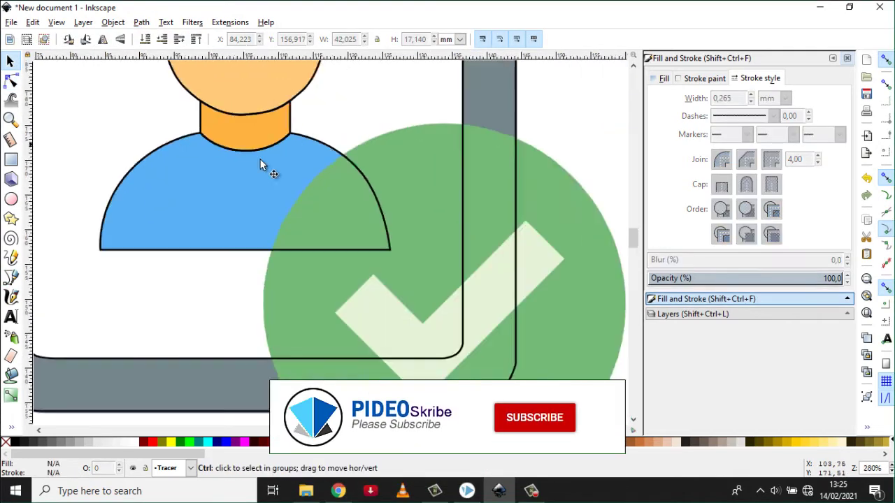
Draw a circle about 52 mm across over the green badge and shift it to line up with the badge's edge
key("e")
mouse_move(285, 147)
left_mouse_down()
mouse_move(430, 302)
mouse_move(540, 381)
left_mouse_up()
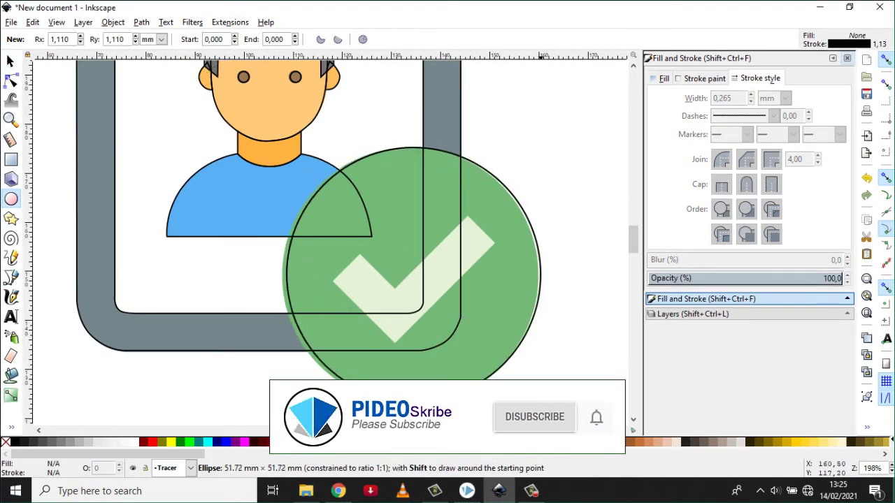
left_click_drag(541, 436, 540, 436)
key("s")
left_click_drag(516, 202, 509, 203)
Trace the check mark inside the badge as a closed six-corner straight-line path about 33 by 26 mm
left_click(11, 277)
scroll(437, 339, "up", 1)
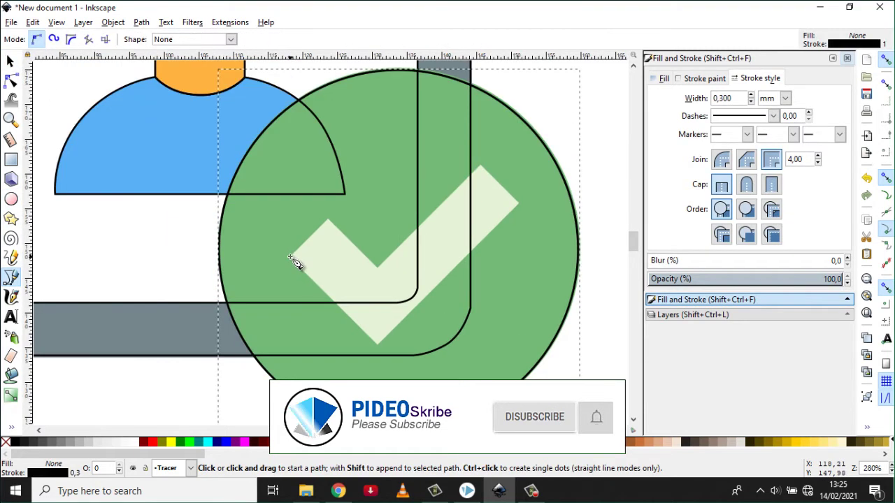
left_click(291, 255)
left_click(326, 218)
left_click(377, 266)
left_click(480, 166)
left_click(518, 203)
left_click(378, 346)
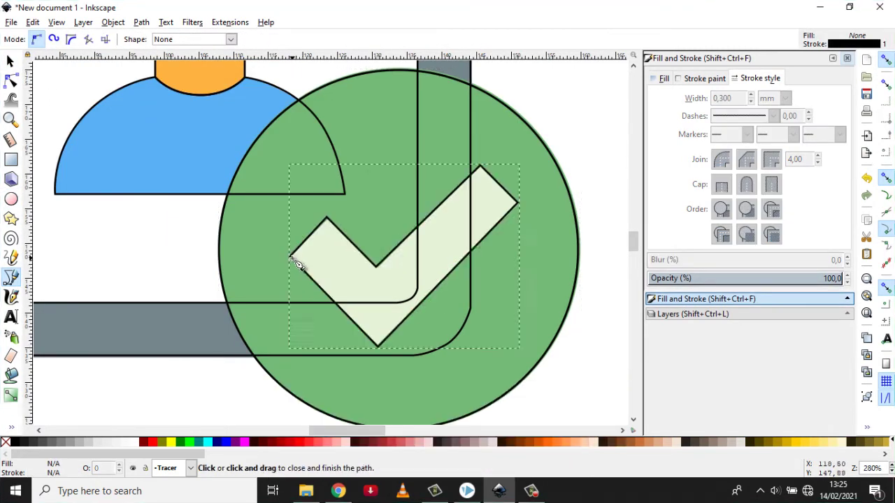
left_click(290, 257)
Fine-tune the check mark path's upper-left corner and bottom tip nodes to match the image, and deselect the path
scroll(285, 260, "up", 2)
key("n")
left_click_drag(368, 175, 371, 182)
scroll(372, 184, "down", 1)
left_click_drag(470, 406, 468, 407)
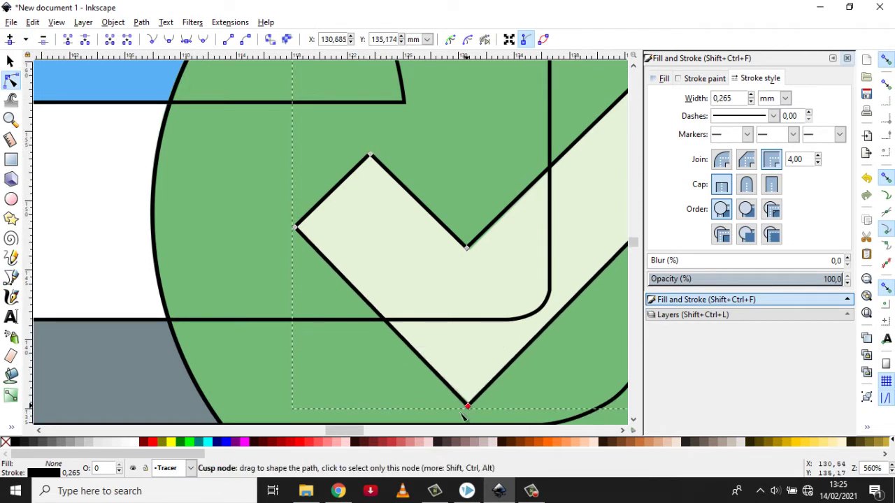
scroll(482, 304, "right", 6)
scroll(481, 304, "up", 1)
scroll(413, 257, "down", 4)
key("s")
left_click(78, 193)
Show the layer list, select all traced objects on the Tracer layer and move them about 103 mm left of the source image
scroll(79, 193, "up", 6)
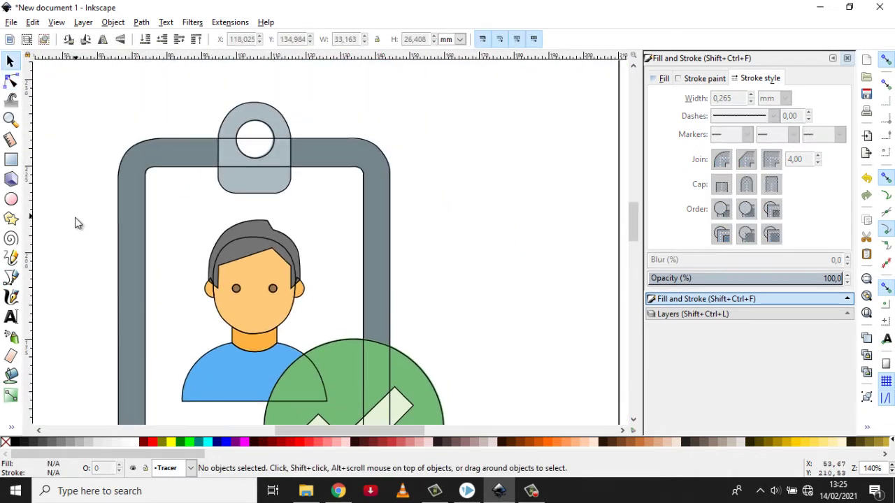
key("minus")
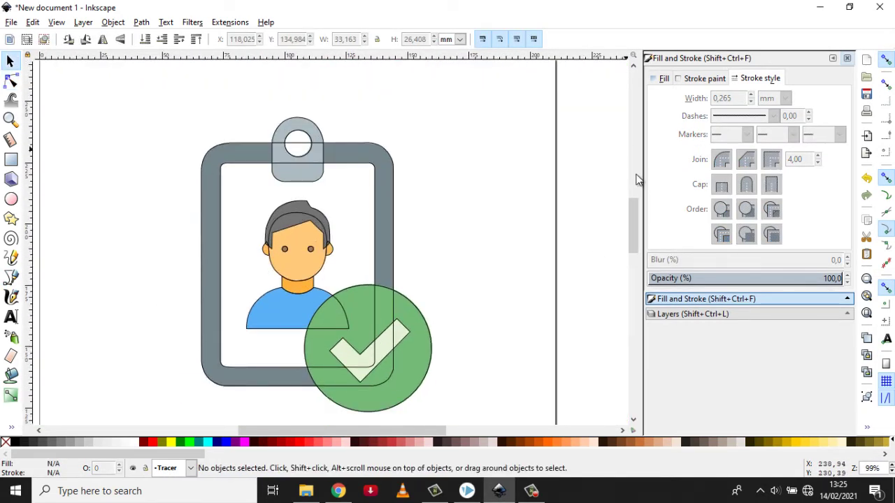
scroll(494, 268, "down", 1)
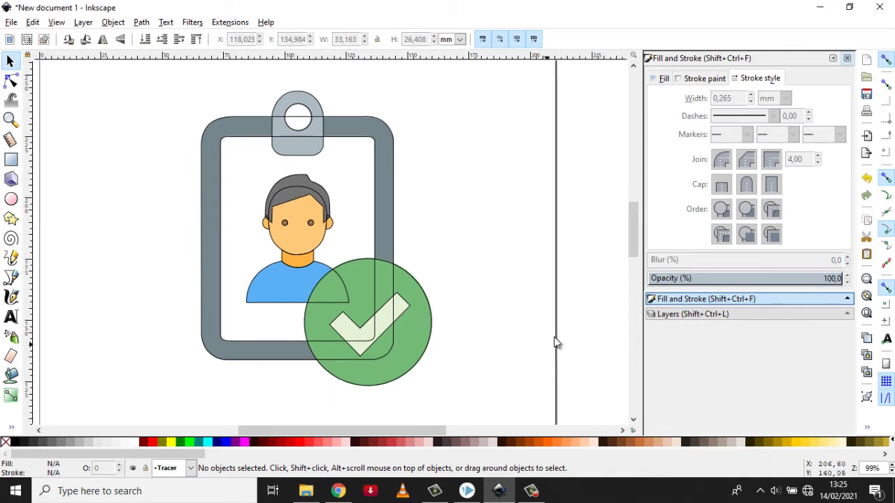
left_click(683, 314)
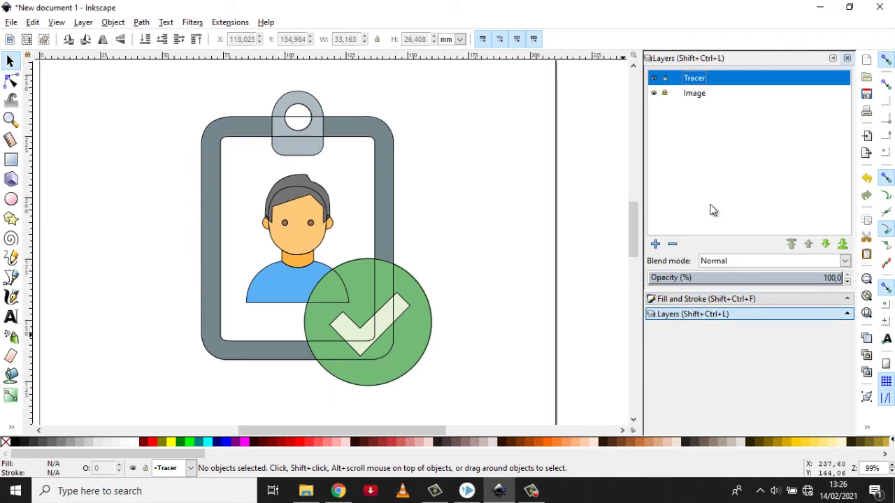
scroll(294, 241, "down", 1)
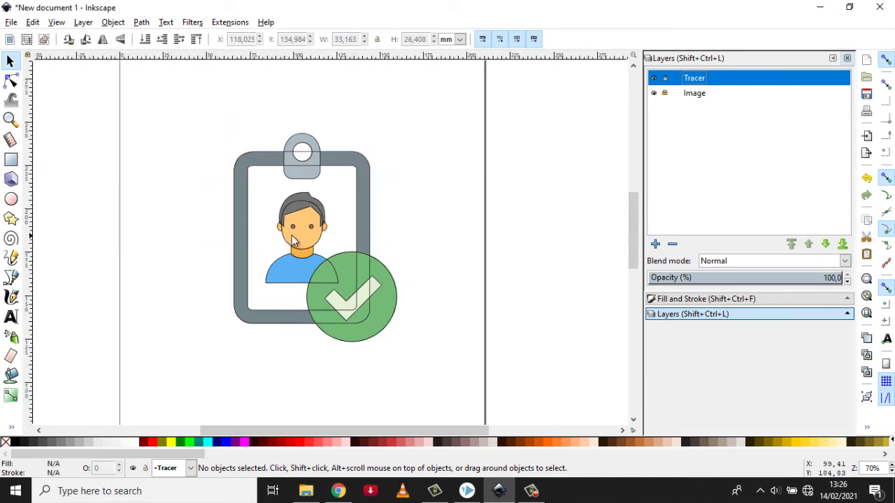
scroll(150, 224, "down", 1)
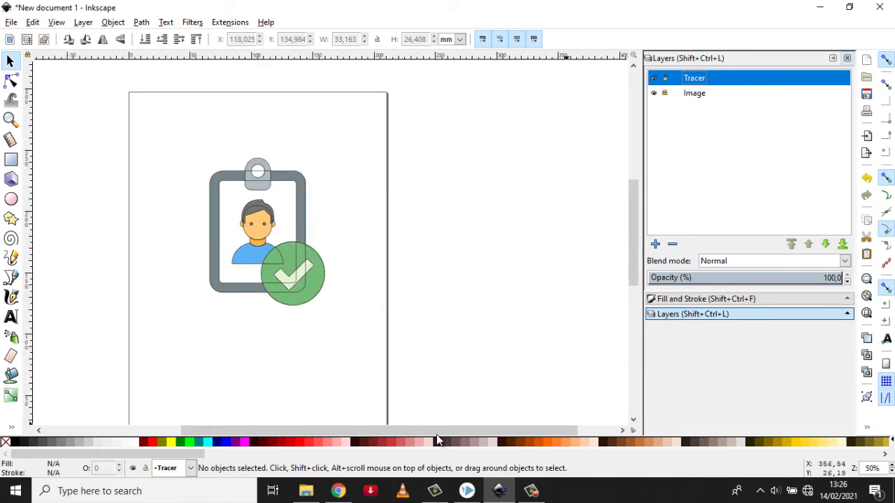
left_click_drag(423, 437, 390, 437)
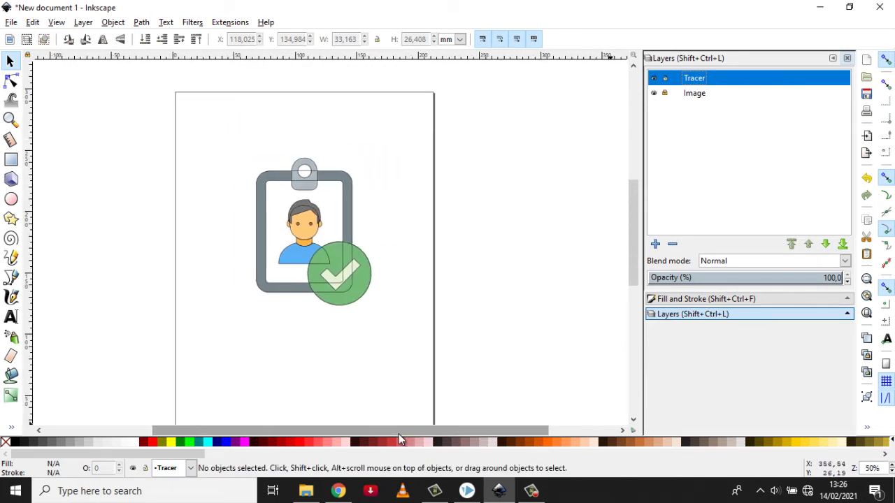
left_click_drag(186, 136, 525, 392)
left_click(180, 124)
left_click_drag(179, 124, 446, 361)
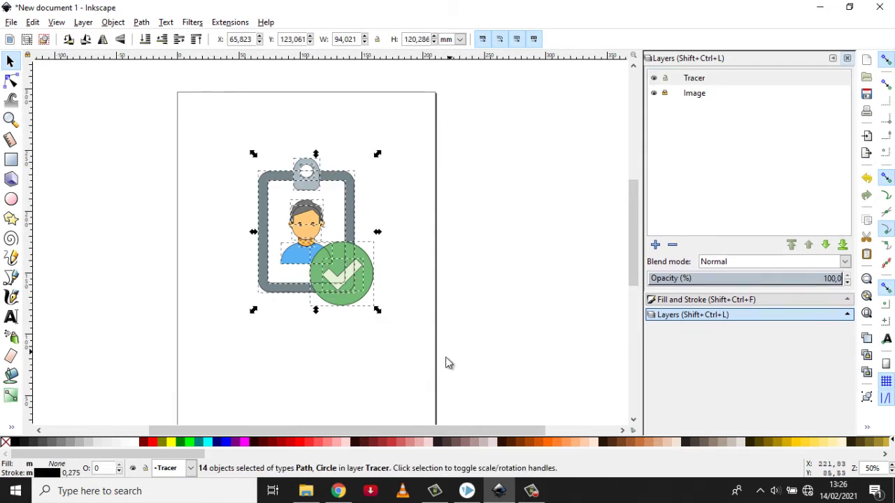
left_click_drag(410, 430, 342, 430)
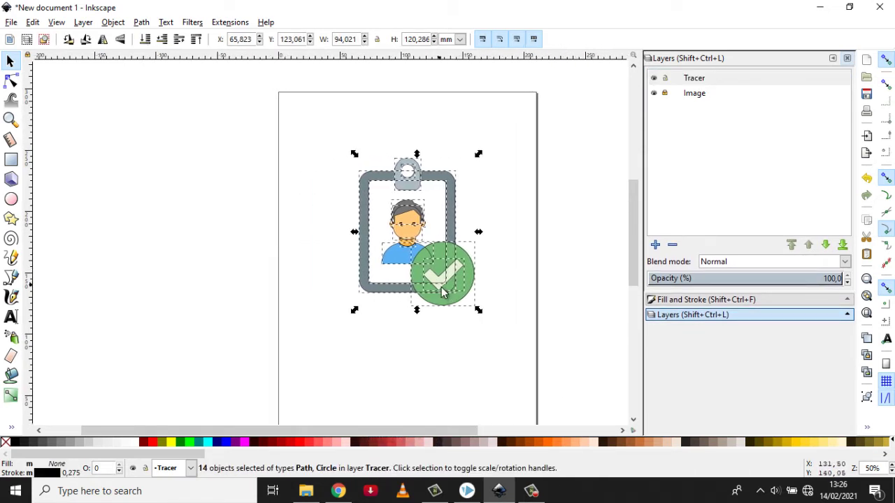
left_click_drag(415, 282, 315, 288)
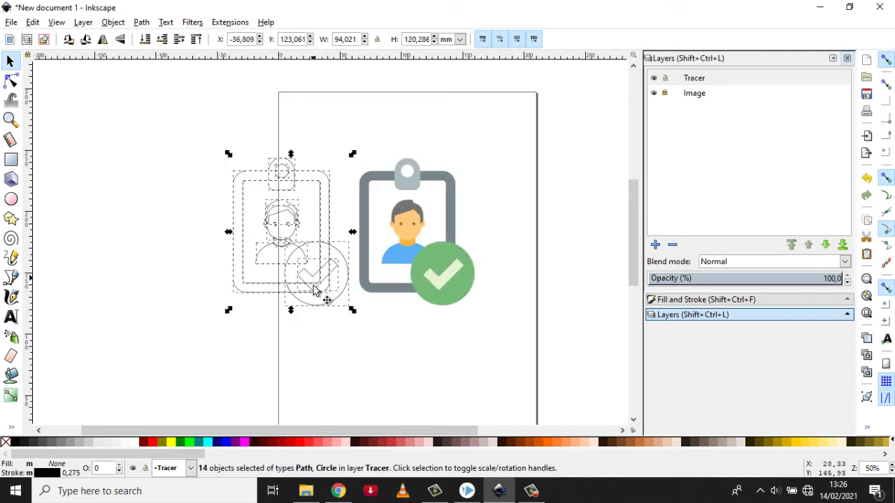
Unlock the Image layer and raise its opacity to 100%
left_click(565, 253)
scroll(484, 239, "up", 1)
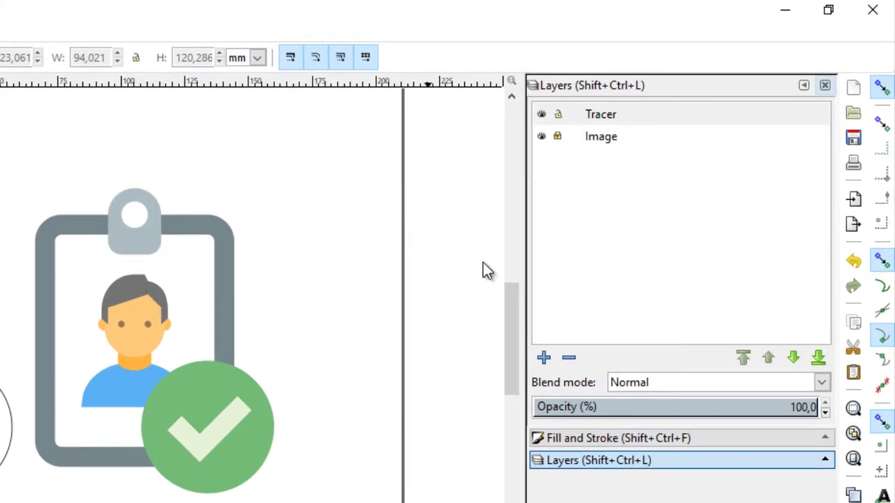
left_click(559, 136)
left_click(575, 139)
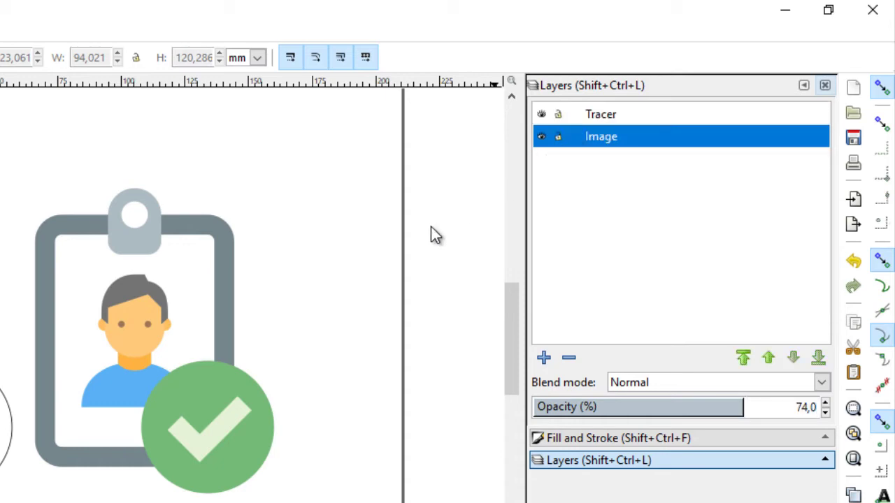
left_click(180, 293)
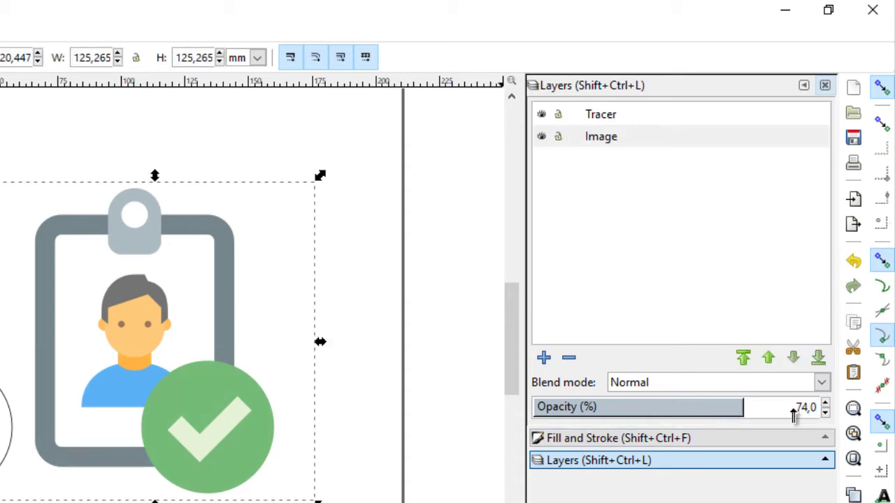
left_click_drag(794, 415, 884, 419)
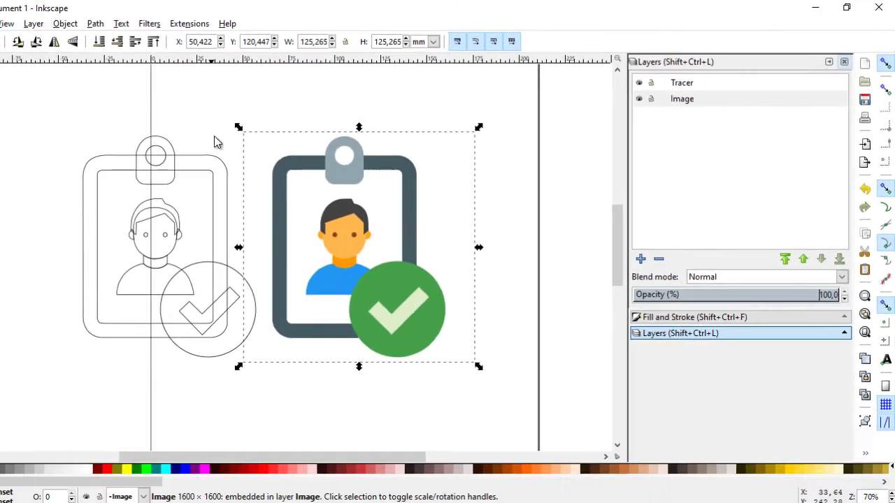
Fill the traced clipboard's inner panel with white sampled from the source image
left_click(247, 121)
left_click(246, 162)
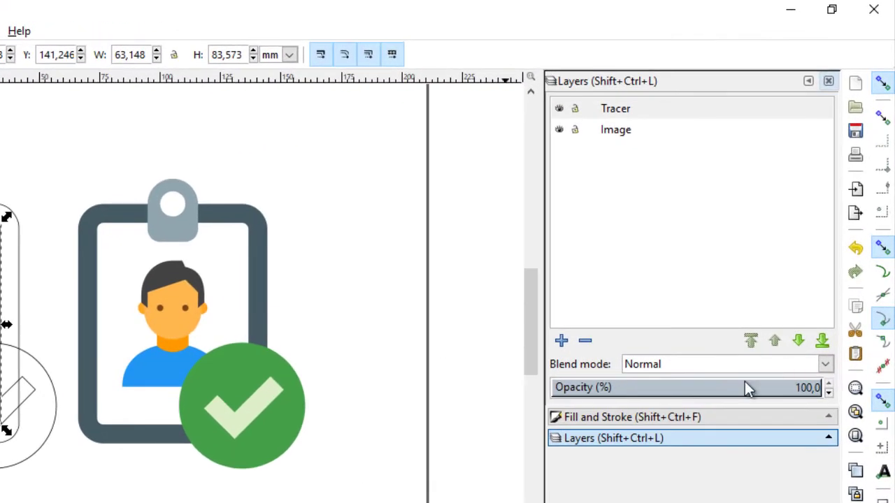
left_click(589, 418)
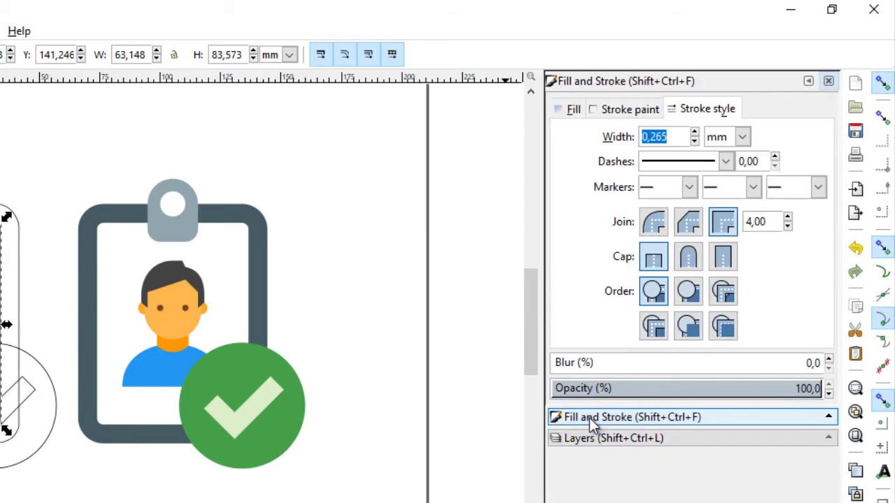
left_click(574, 110)
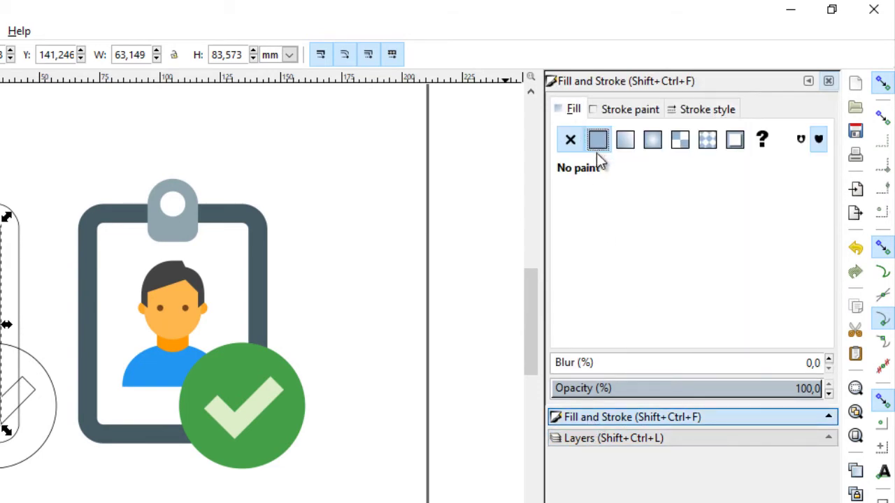
left_click(598, 140)
left_click(609, 334)
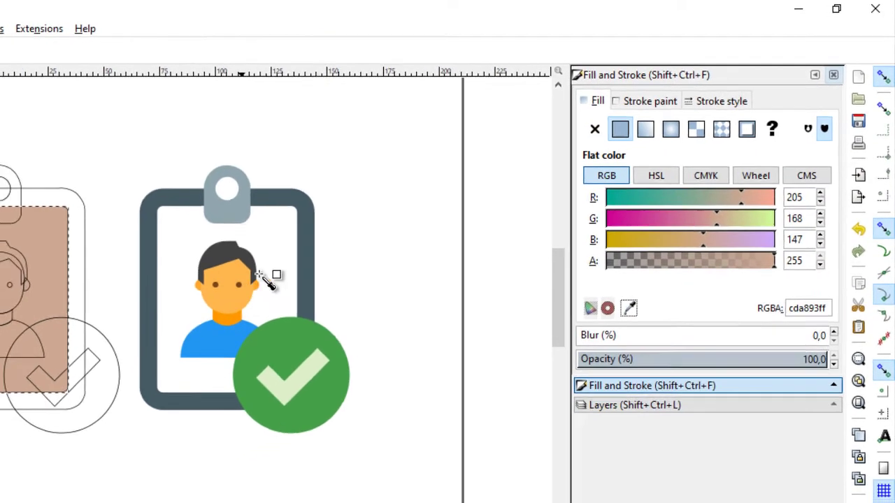
left_click(232, 264)
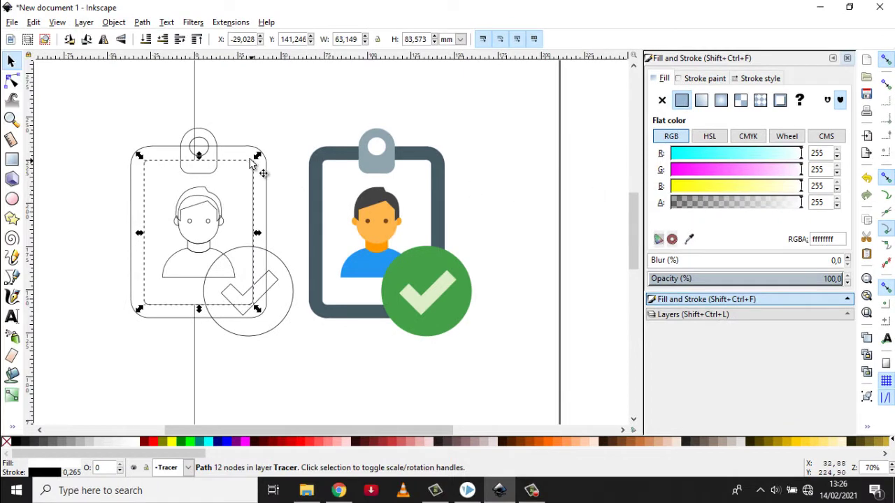
Fill the traced clipboard's outer frame with the dark slate colour 455a64 sampled from the image's frame
left_click(247, 154)
left_click(682, 101)
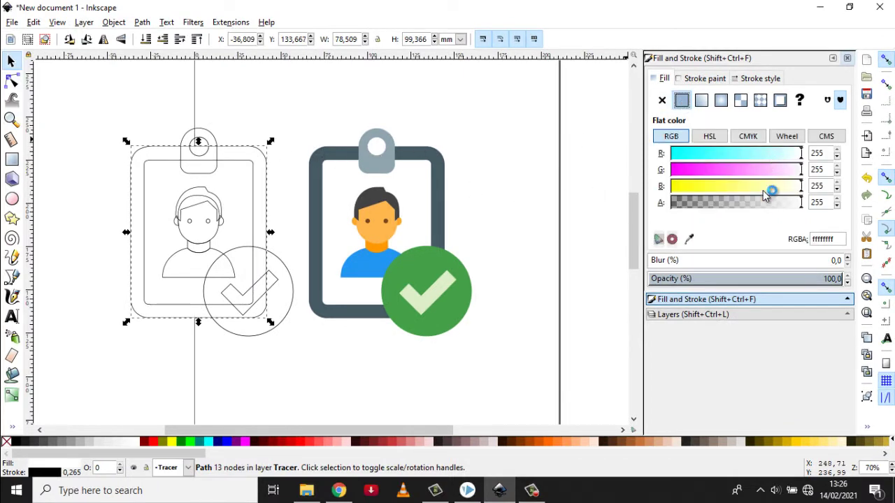
left_click(689, 240)
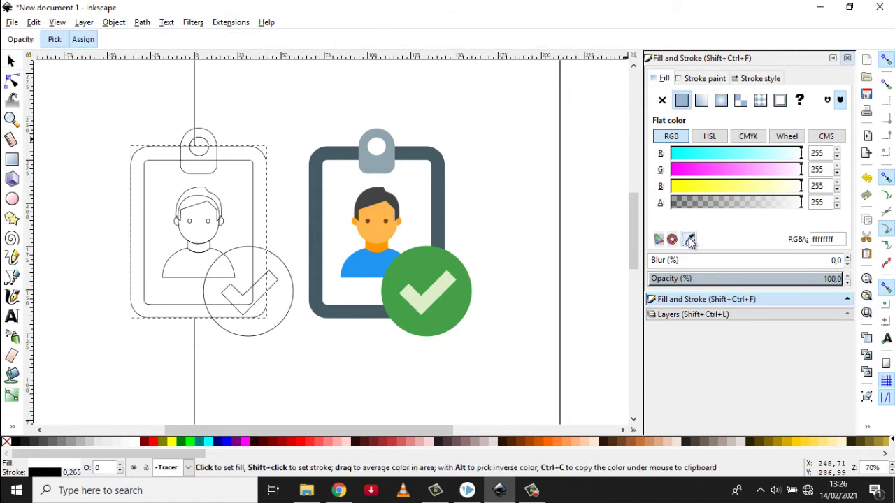
left_click(425, 154)
Try to fill the traced clip's round hole with the colour sampled from the hole in the source image
left_click(219, 147)
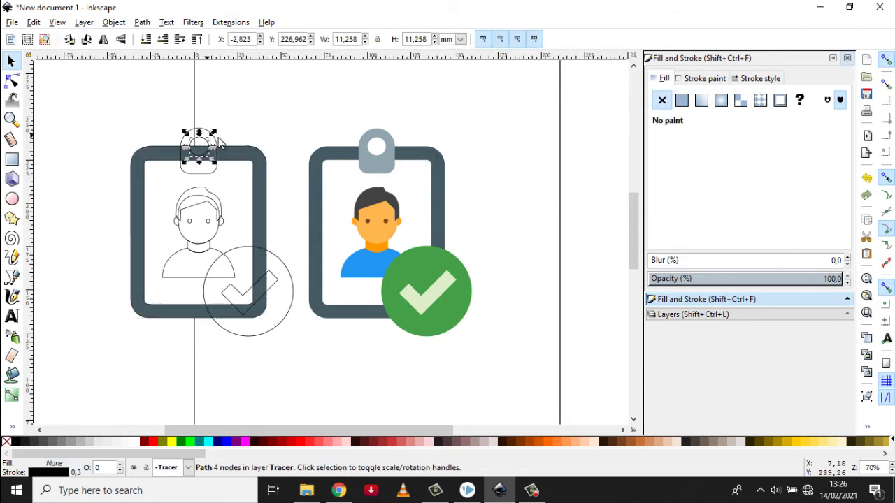
left_click(681, 102)
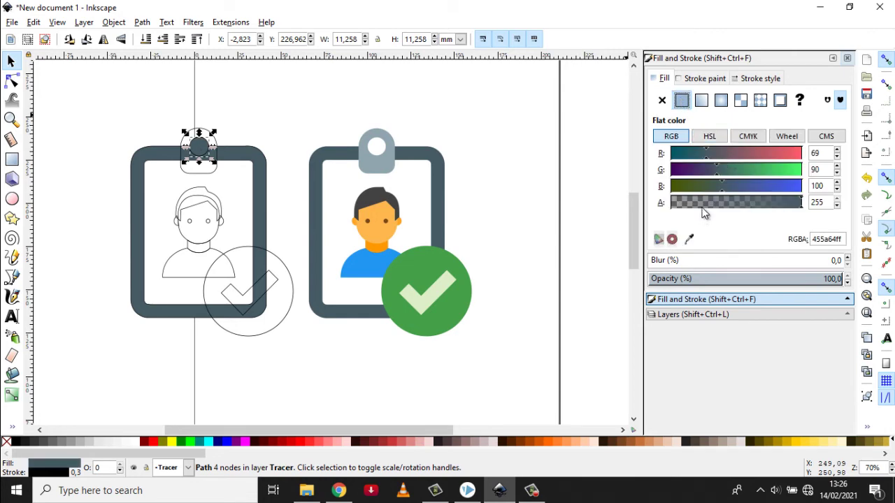
left_click(690, 240)
left_click(376, 148)
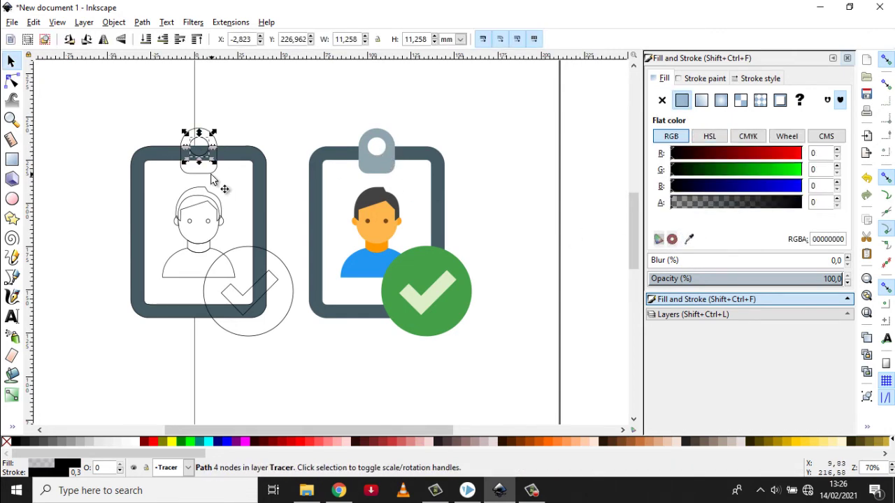
Fill the traced clip with the grey-blue 90a4ae sampled from the image and its round hole with white
left_click(682, 101)
left_click(690, 240)
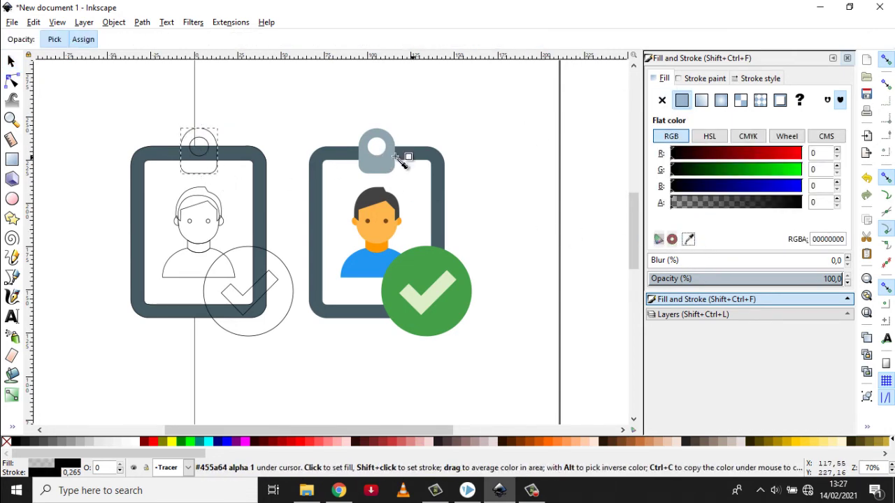
left_click(390, 155)
left_click(689, 240)
left_click(335, 183)
Fill the traced hair shape with the dark grey sampled from the image's hair
left_click(199, 196)
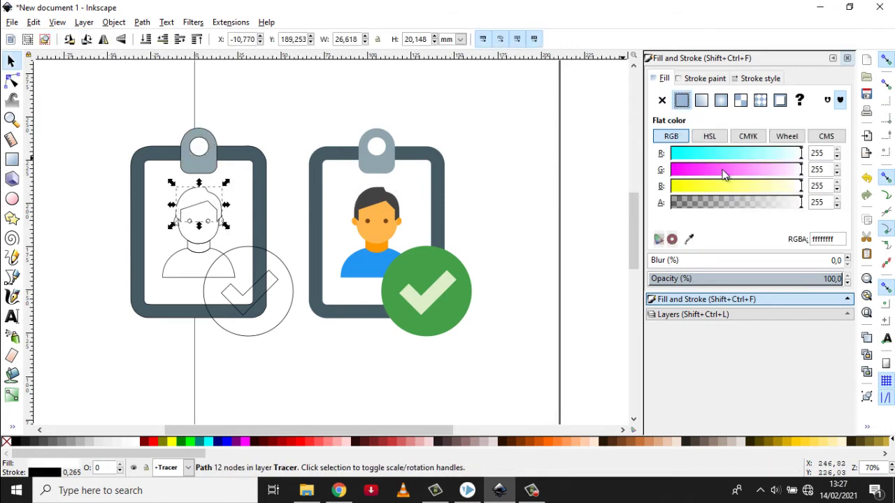
left_click(690, 240)
left_click(352, 223)
Fill both traced eye circles with the brown sampled from the image's eye
left_click(199, 244)
scroll(200, 236, "up", 1)
left_click(188, 215)
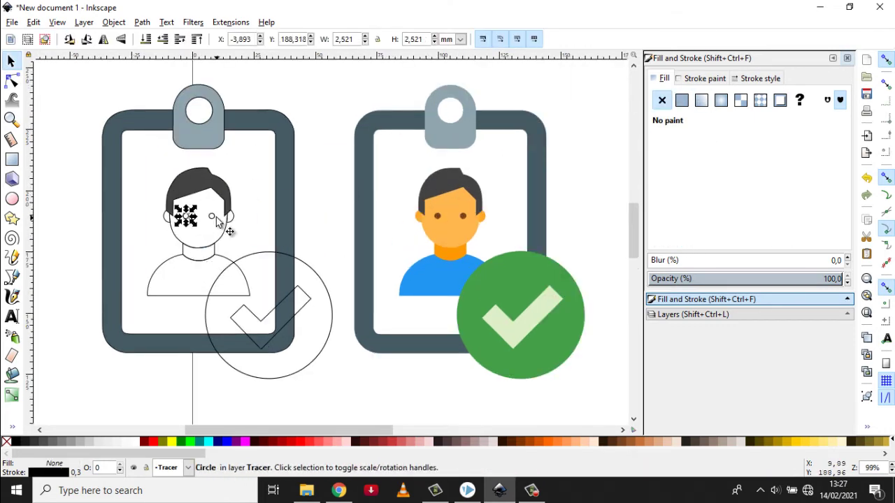
left_click(214, 215, "shift")
left_click(682, 100)
left_click(689, 240)
left_click(463, 216)
Remove the outline stroke from both traced ears
left_click(168, 216)
left_click(230, 216, "shift")
left_click(693, 80)
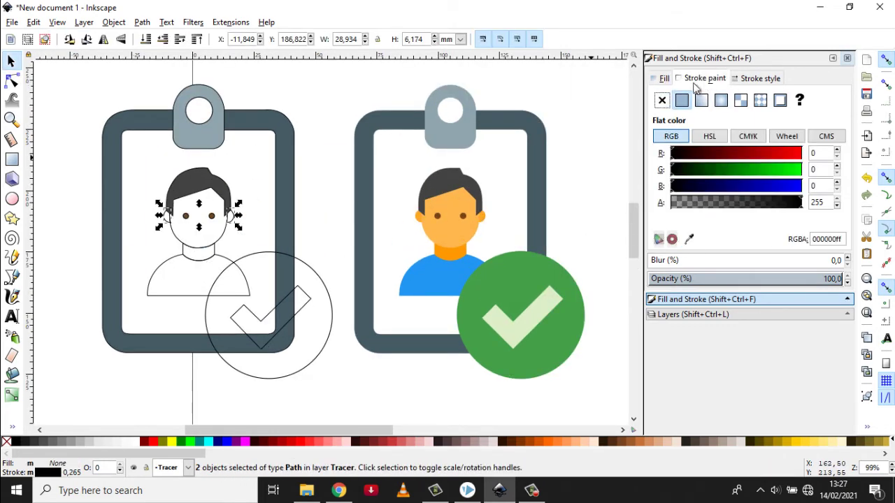
left_click(689, 240)
left_click(480, 219)
left_click(662, 100)
Fill both traced ears with the orange sampled from the image's ears
left_click(663, 79)
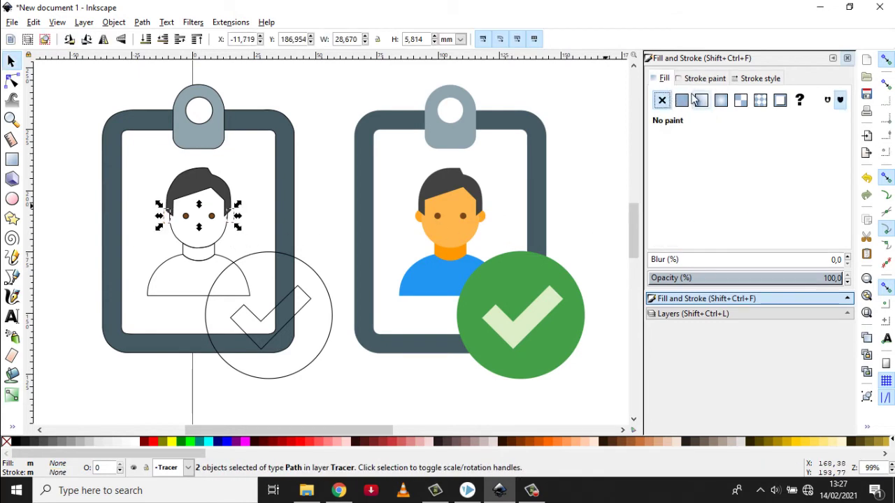
left_click(681, 100)
left_click(690, 240)
key("s")
left_click(200, 250)
Fill the traced face with the light orange ffb74d sampled from the image's face
left_click(224, 236)
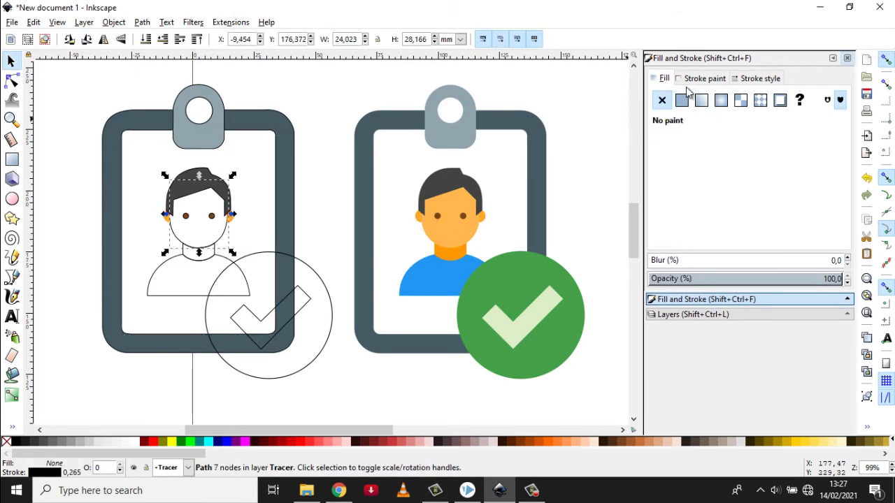
left_click(682, 100)
left_click(689, 240)
left_click(467, 236)
key("s")
key("Tab")
Fill the traced neck with the darker orange sampled from the image's neck
left_click(197, 250)
left_click(681, 100)
left_click(690, 240)
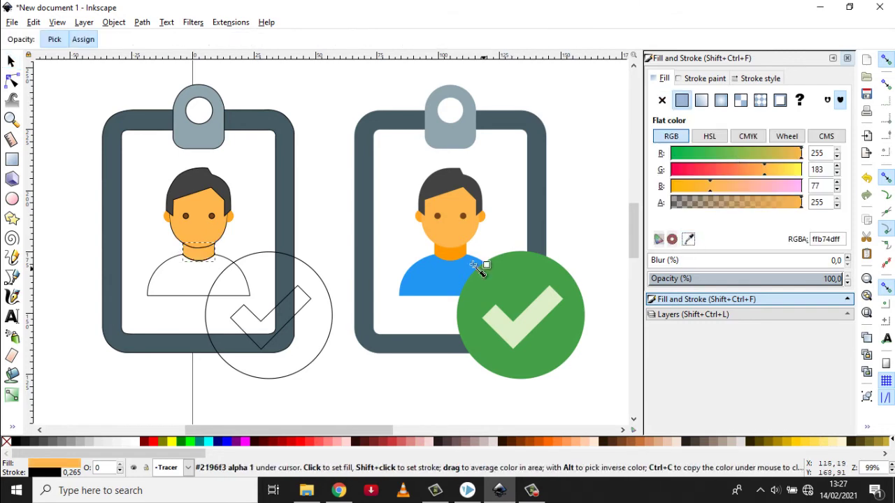
left_click(456, 253)
Fill the traced shirt with the blue sampled from the image's shirt
left_click(189, 291)
left_click(187, 295)
left_click(682, 100)
left_click(690, 239)
left_click(462, 272)
Fill the traced badge circle with the image's green and its check mark with the pale green dcedc8, and deselect
left_click(327, 278)
left_click(682, 100)
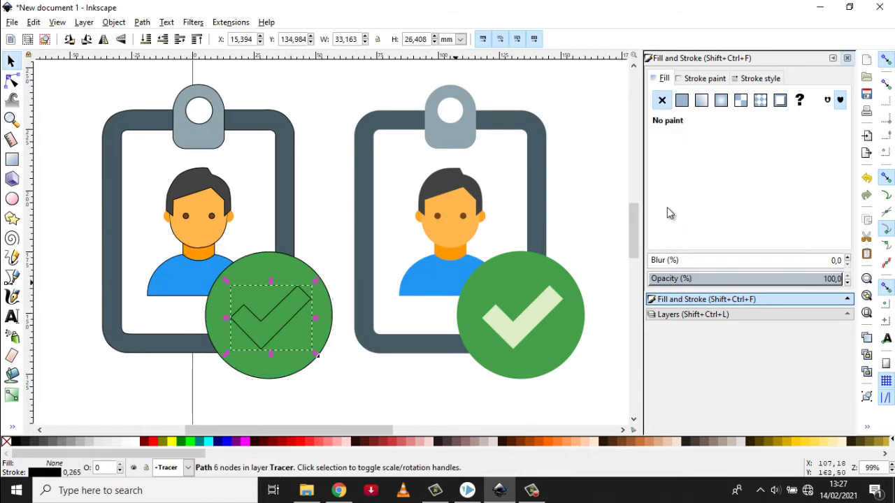
left_click(682, 100)
left_click(689, 240)
left_click(522, 298)
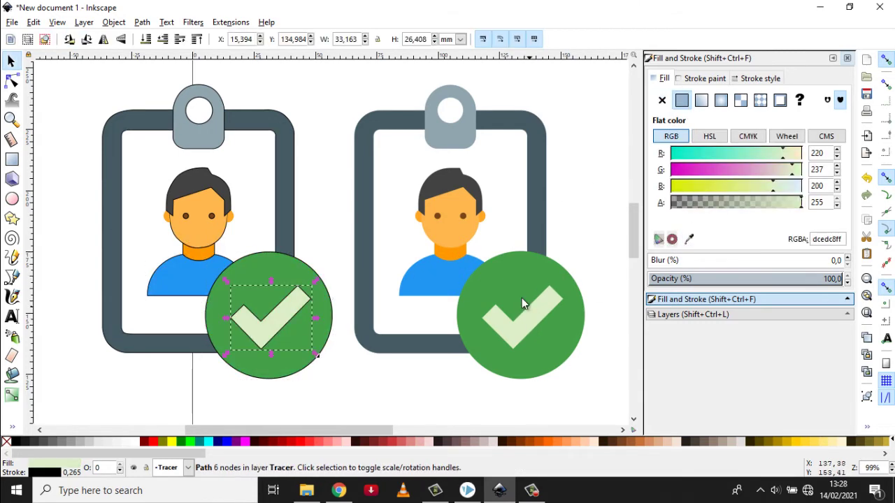
left_click(338, 208)
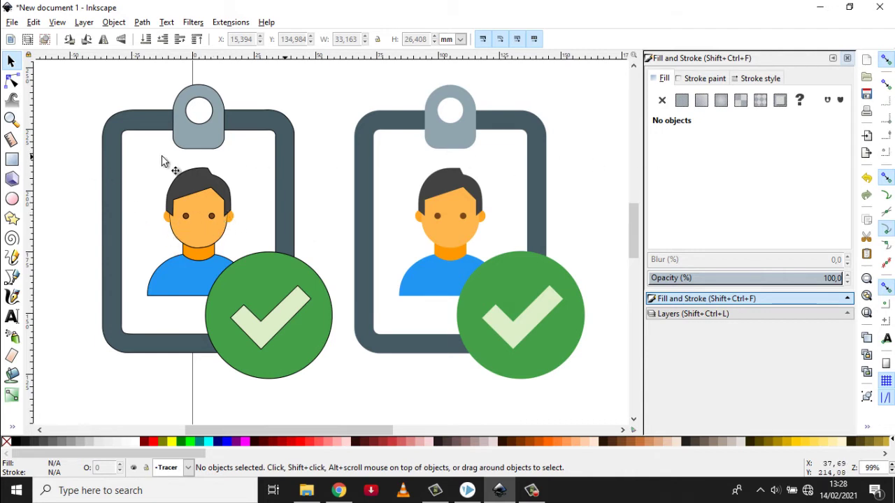
Set the outlines of the traced clip and its round hole to the clip's grey-blue fill colour 90a4ae
left_click(198, 145)
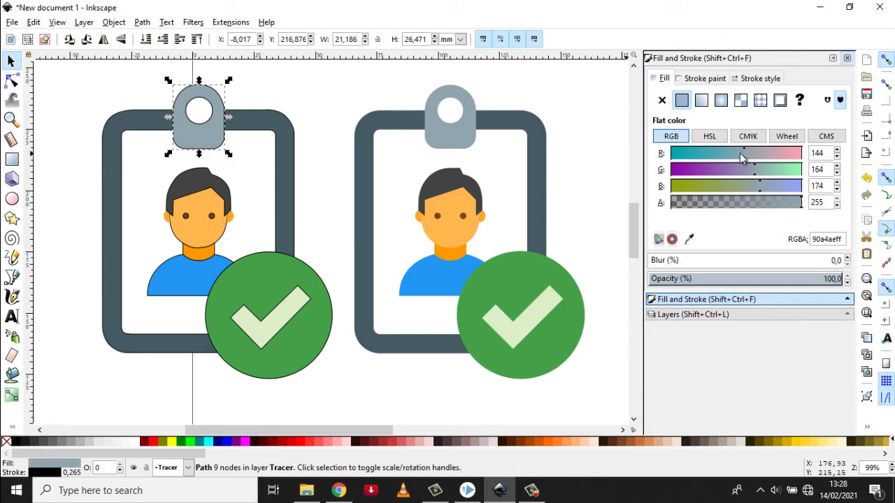
left_click(705, 79)
left_click(690, 239)
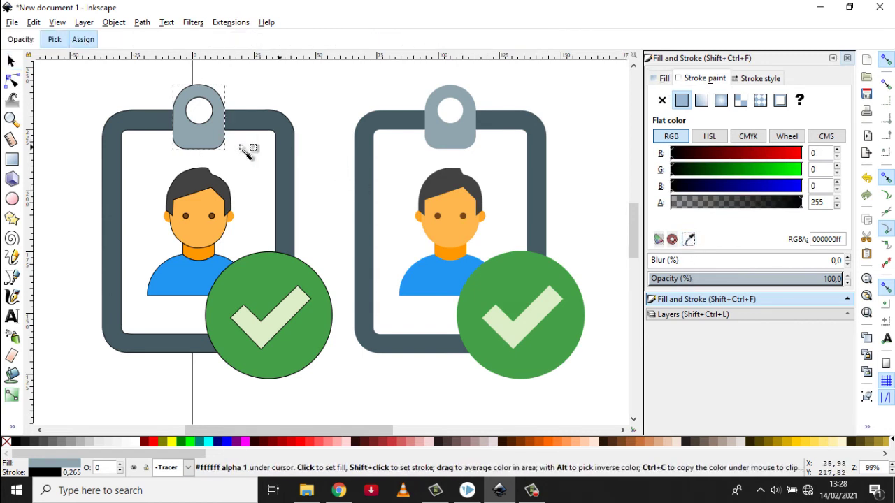
left_click(213, 137)
left_click(201, 119)
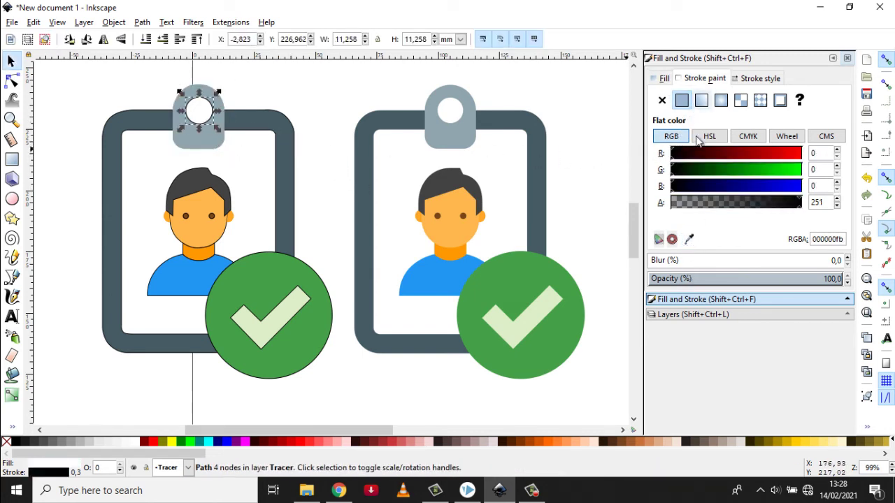
left_click(690, 239)
left_click(220, 144)
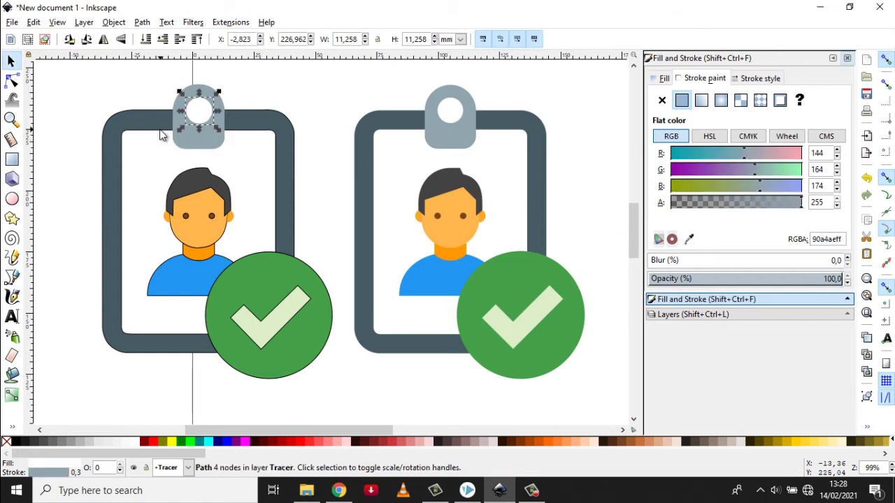
Set the outlines of the clipboard's inner panel and outer frame to the frame's fill colour 455a64
left_click(162, 132)
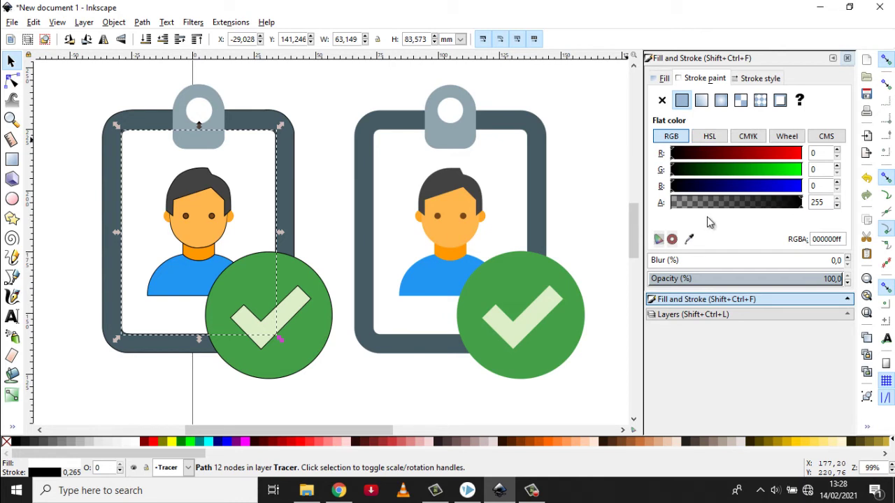
left_click(689, 239)
left_click(118, 186)
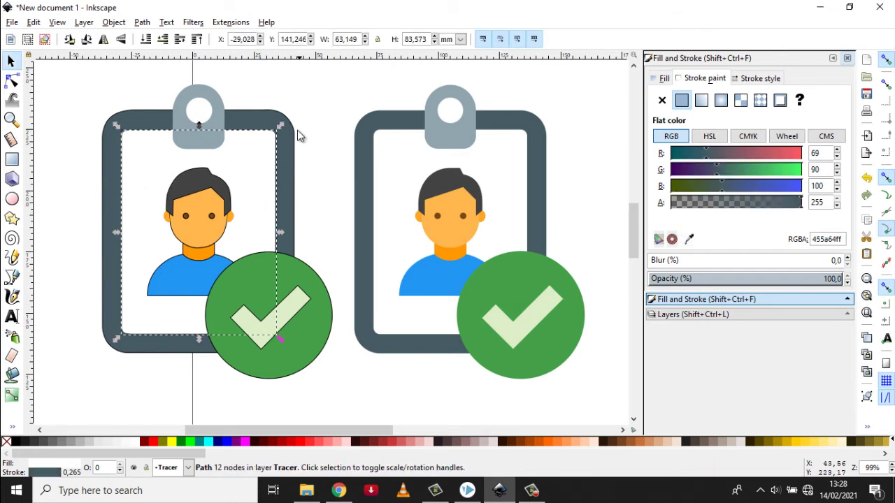
left_click(285, 117)
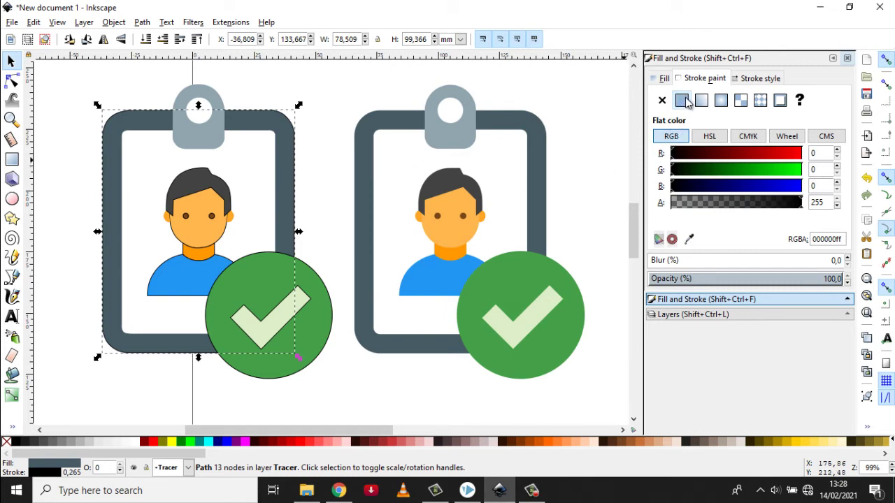
left_click(689, 239)
left_click(286, 195)
Recolour the outlines of the traced hair and face to match their own fill colours
left_click(196, 181)
left_click(689, 239)
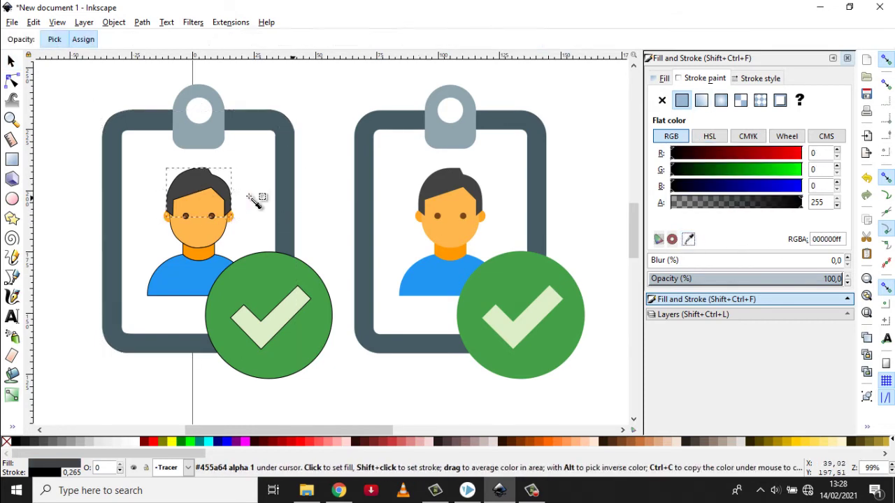
left_click(220, 185)
left_click(207, 203)
left_click(688, 239)
key("space")
Recolour the outlines of both traced eyes with their brown fill colour
left_click(187, 216)
left_click(211, 215, "shift")
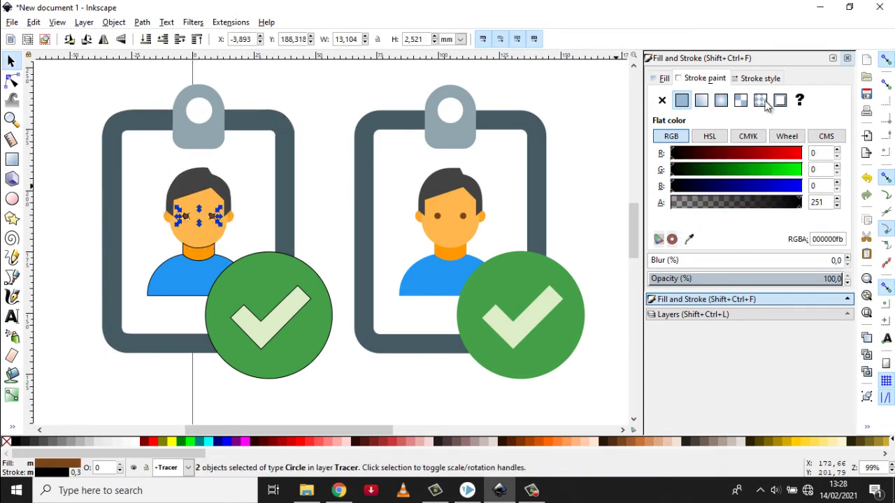
key("space")
left_click(211, 216)
Recolour the outlines of the traced neck and shirt with their orange and blue fill colours
left_click(200, 253)
left_click(689, 239)
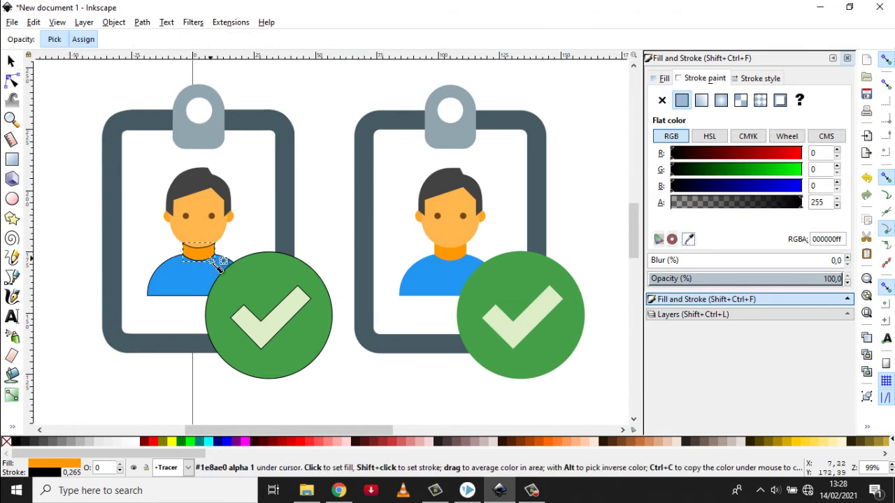
left_click(207, 253)
left_click(196, 278)
left_click(689, 239)
left_click(213, 267)
Recolour the outlines of the traced green circle and check mark with their own fill colours, and deselect
left_click(286, 270)
left_click(689, 239)
left_click(288, 279)
left_click(281, 306)
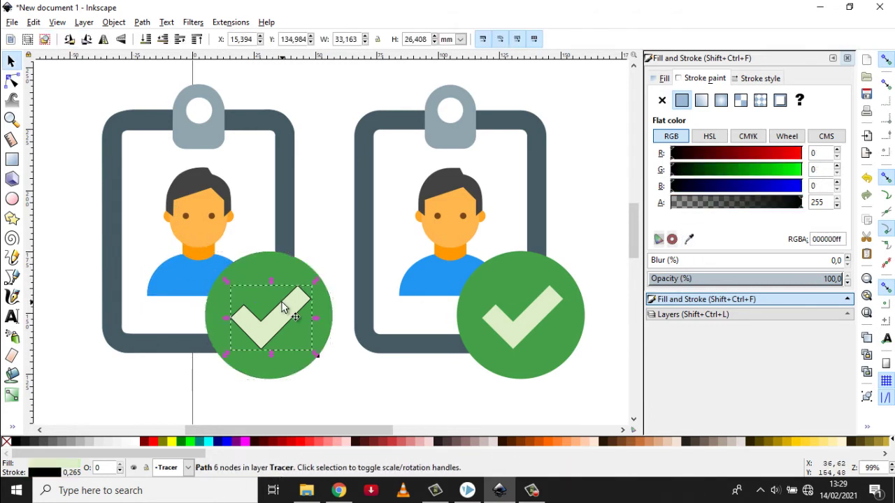
left_click(688, 240)
left_click(291, 329)
key("space")
left_click(312, 225)
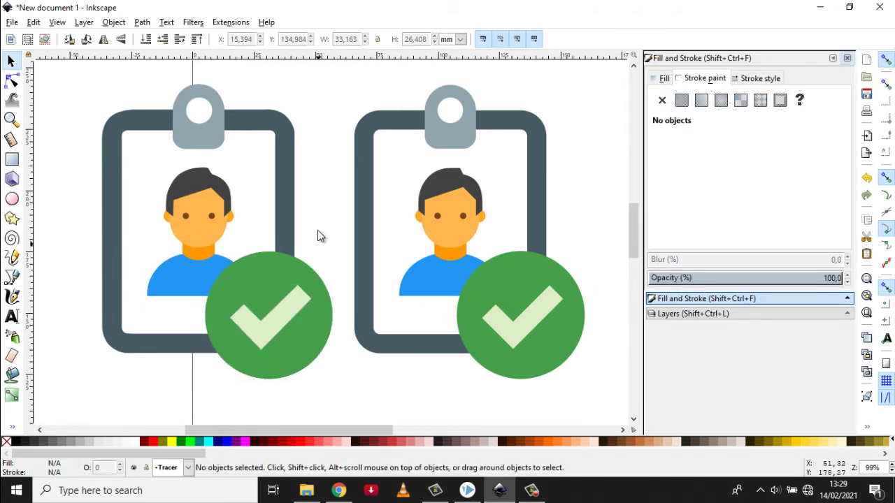
Delete the Image layer holding the reference clipart, keeping only the Tracer layer
scroll(330, 220, "down", 1)
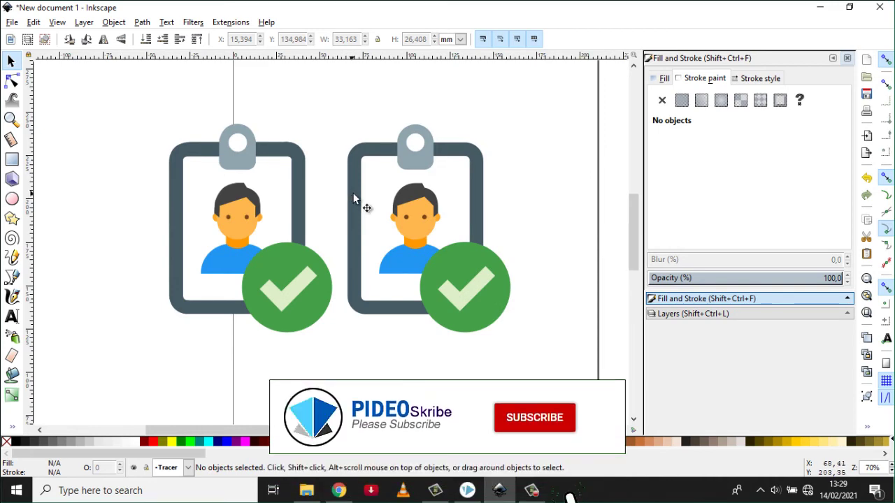
left_click(693, 313)
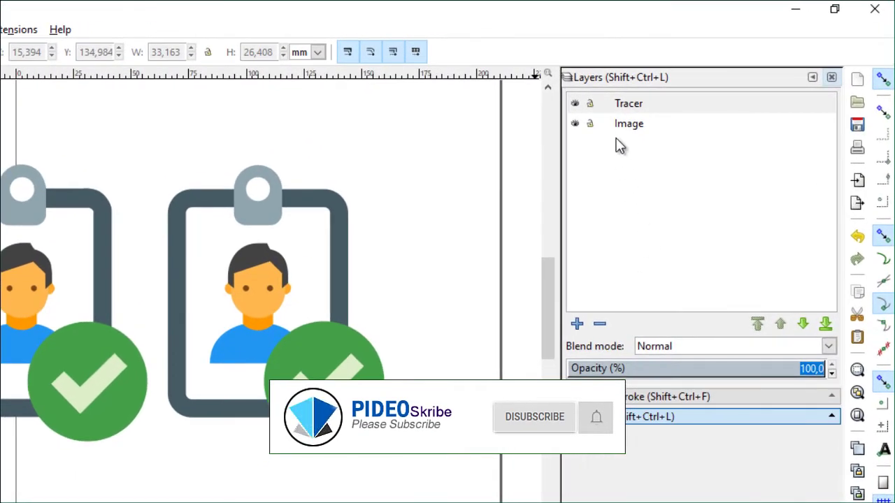
left_click(682, 95)
left_click(600, 325)
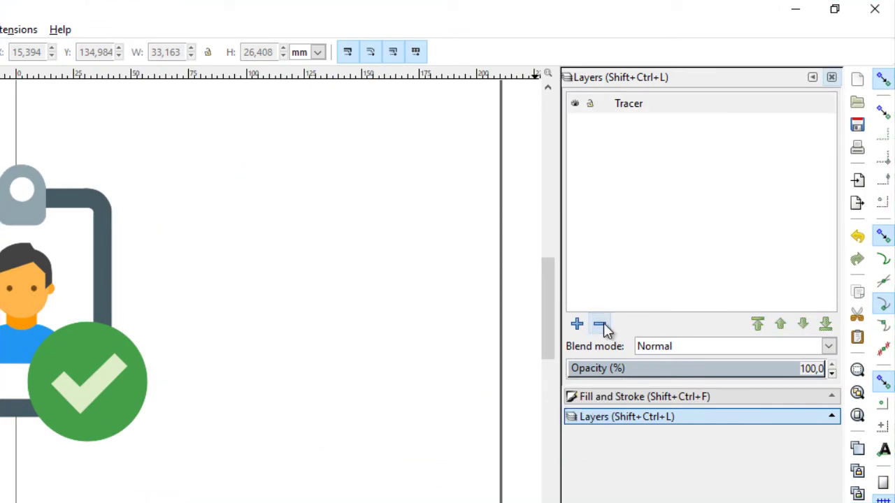
Move all the traced shapes together onto the page, to about X 59.2 mm, Y 131.8 mm
left_click_drag(0, 140, 213, 448)
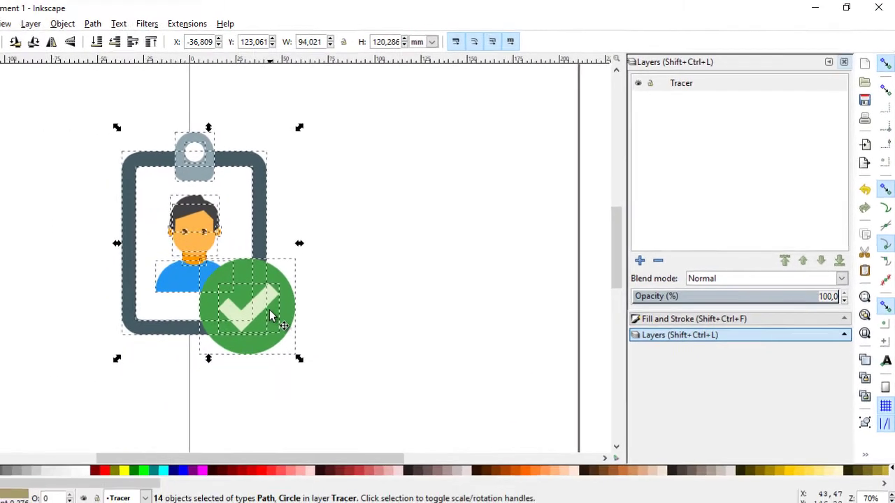
left_click_drag(127, 372, 318, 400)
left_click_drag(461, 302, 487, 260)
left_click(528, 219)
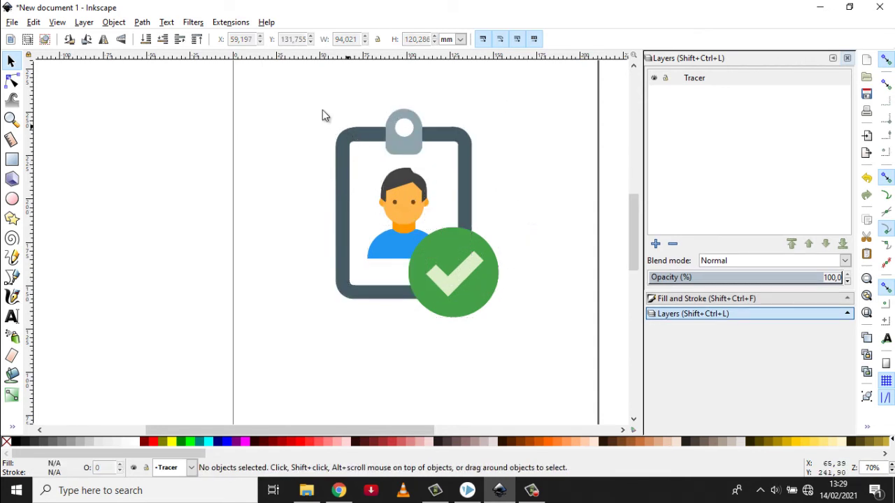
left_click_drag(326, 97, 548, 376)
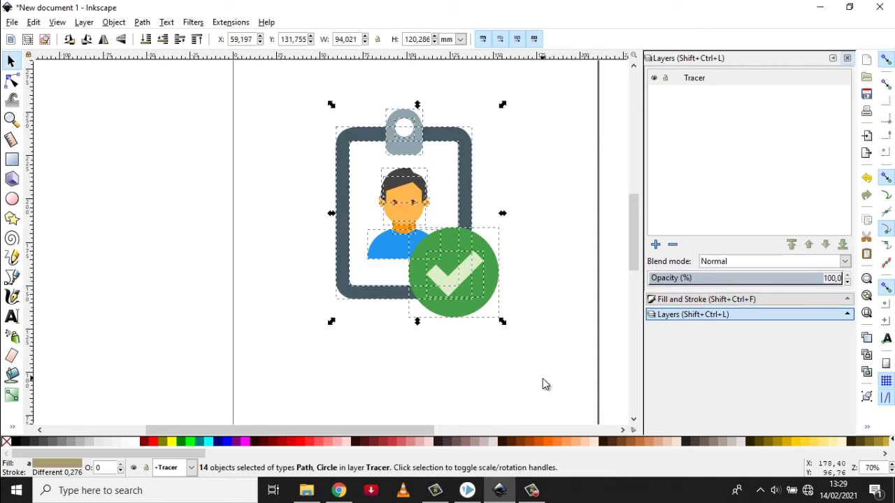
left_click(511, 254)
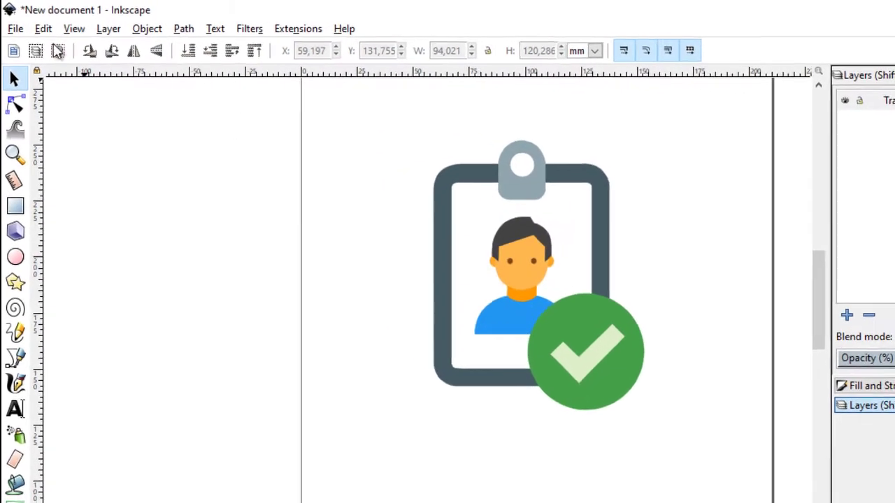
Save a copy of the drawing in the Pictures library as an Inkscape SVG named Icon
left_click(13, 23)
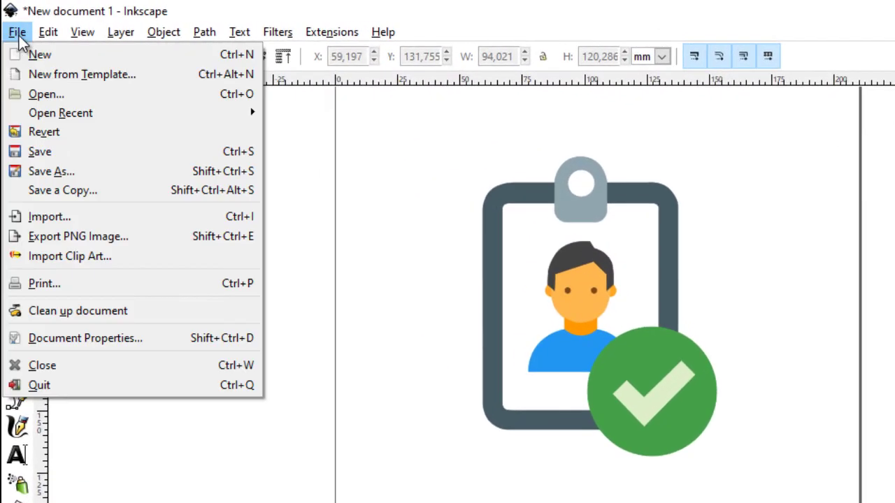
left_click(63, 190)
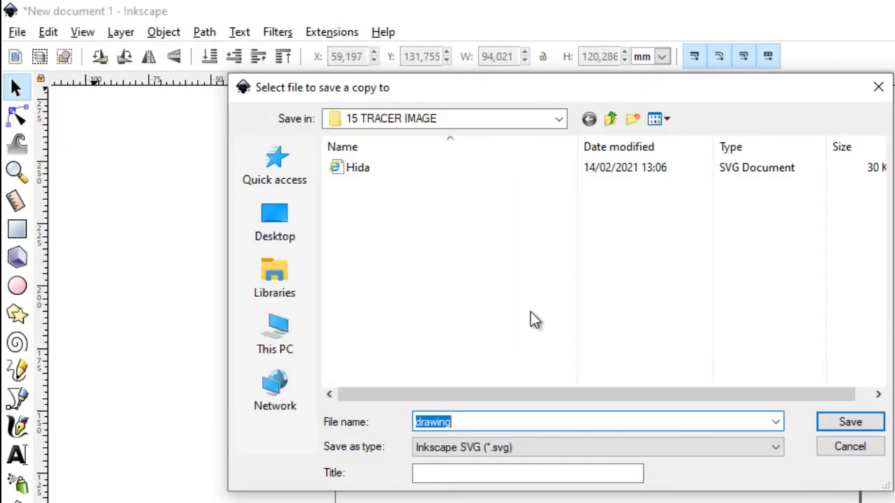
left_click(497, 121)
left_click(497, 121)
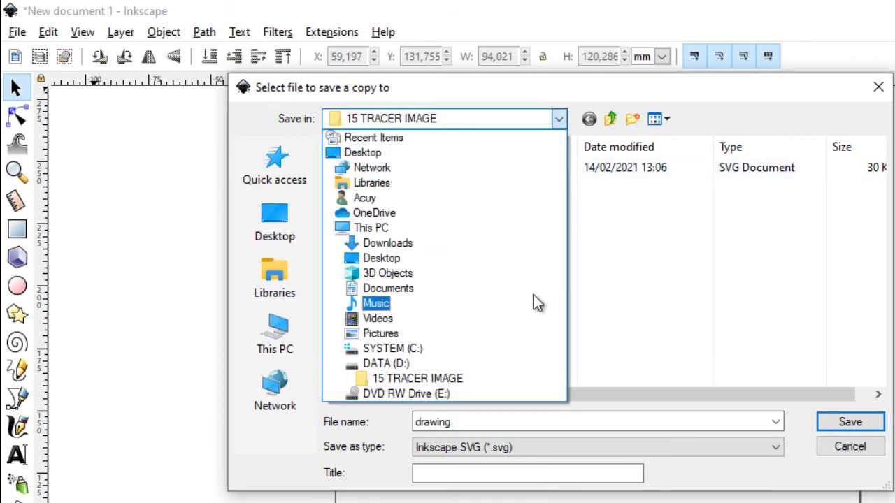
left_click(276, 300)
left_click(275, 300)
double_click(603, 221)
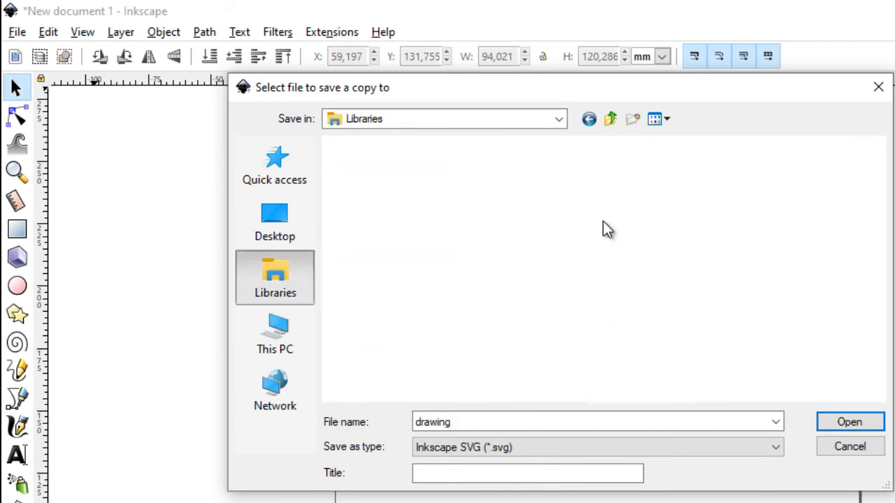
double_click(484, 423)
type("Icon")
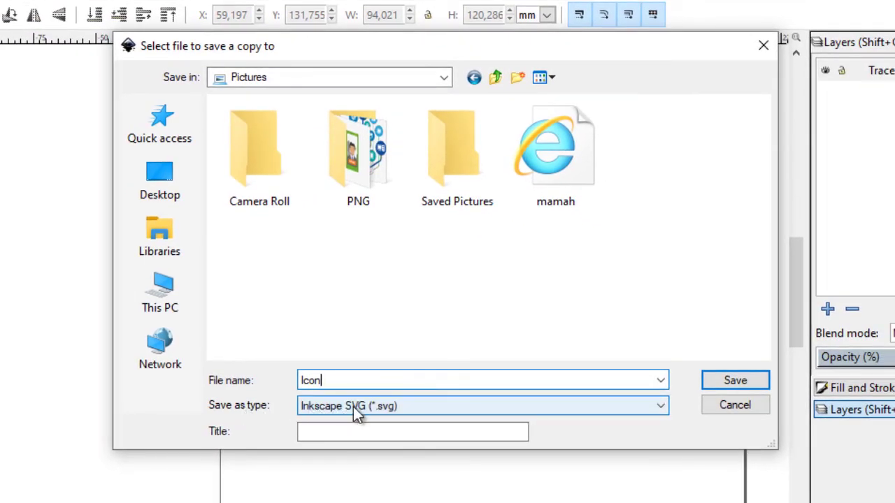
left_click(735, 381)
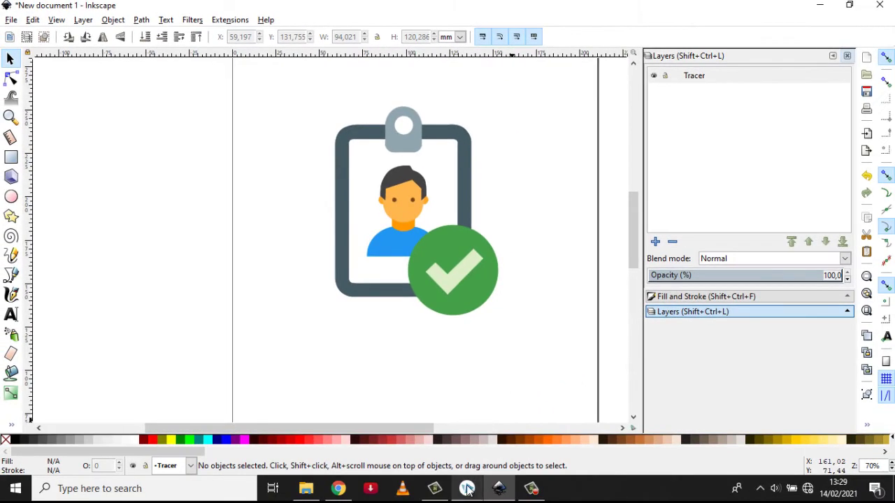
Switch to VideoScribe and add the Icon file from the Pictures folder to the canvas
left_click(467, 489)
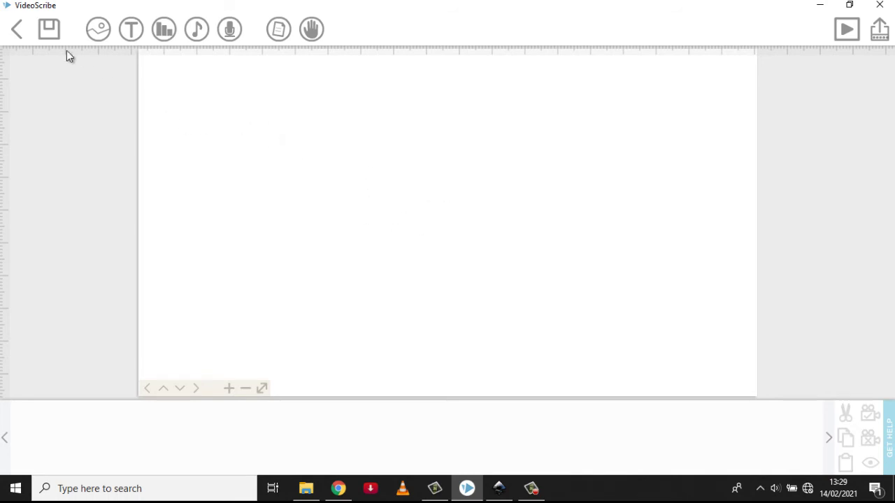
left_click(101, 34)
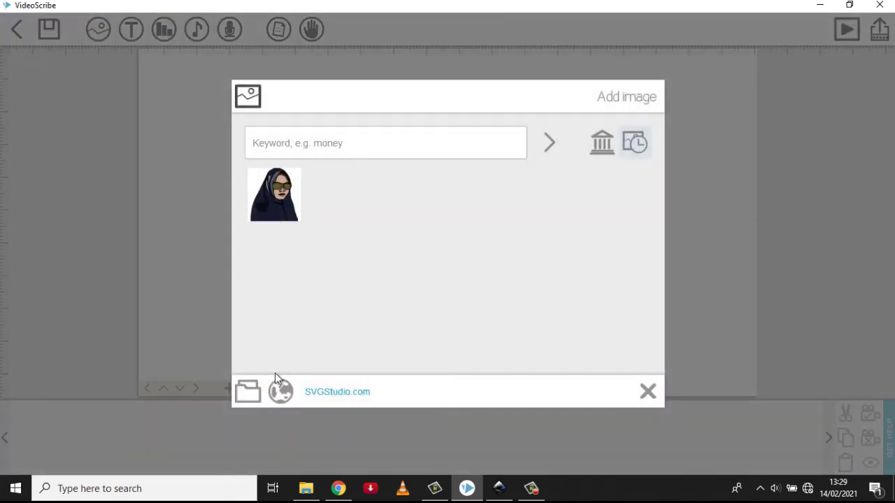
left_click(253, 386)
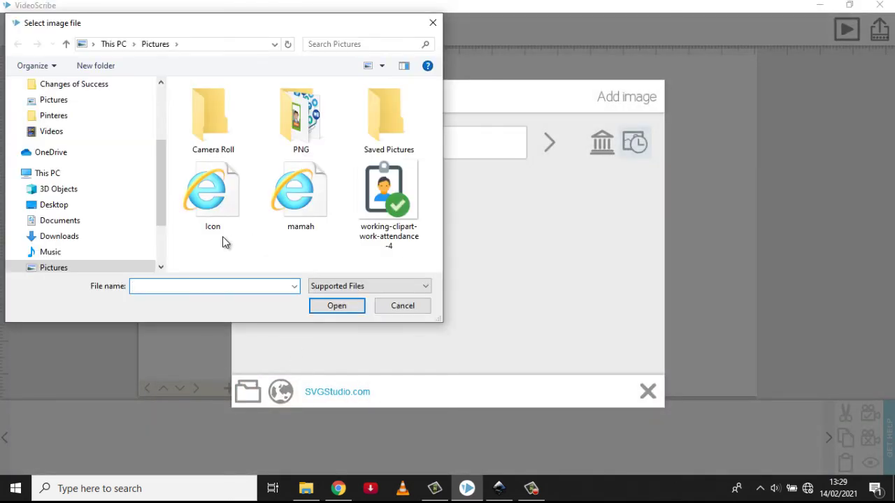
left_click(225, 192)
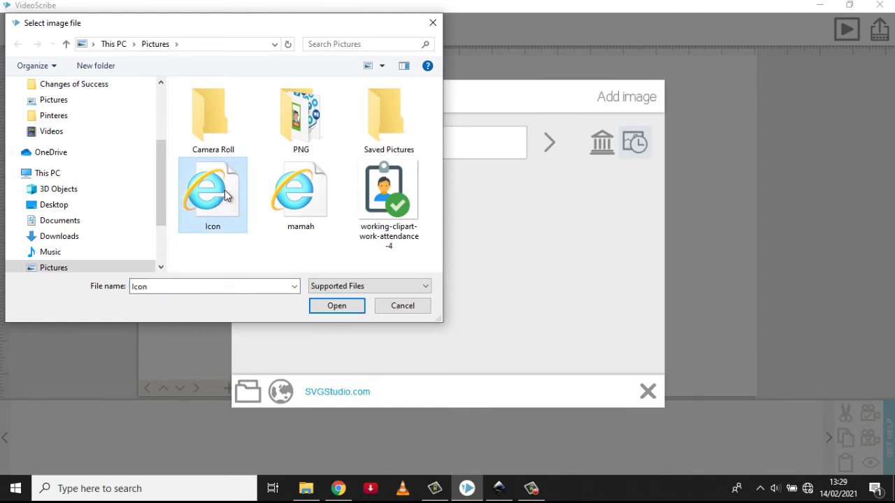
left_click(350, 312)
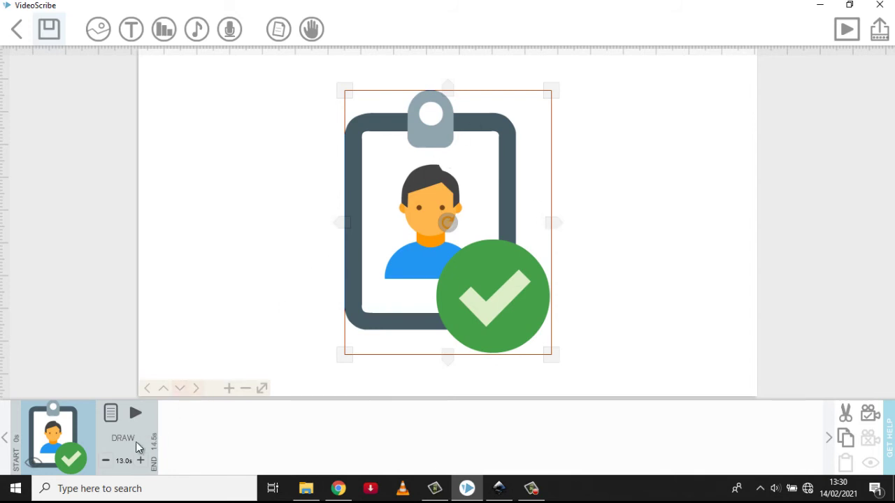
Set the Icon element's draw time to 4 seconds and lock its camera to the current canvas view
left_click(126, 464)
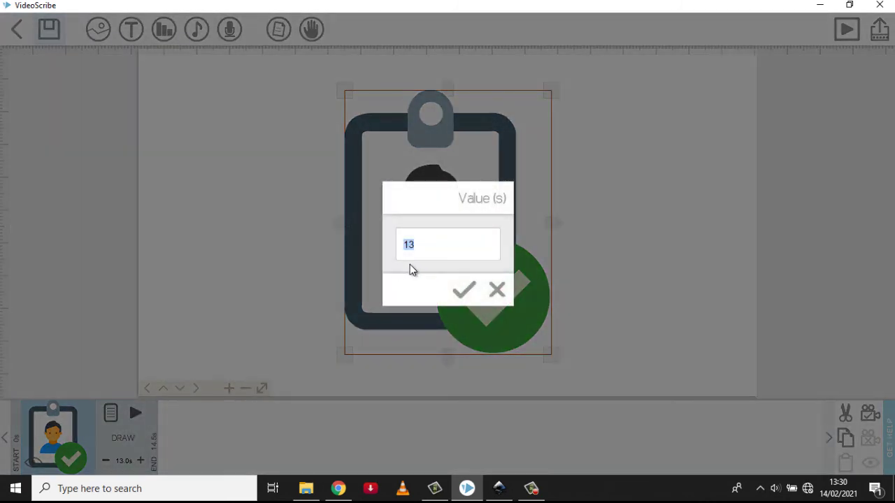
type("4")
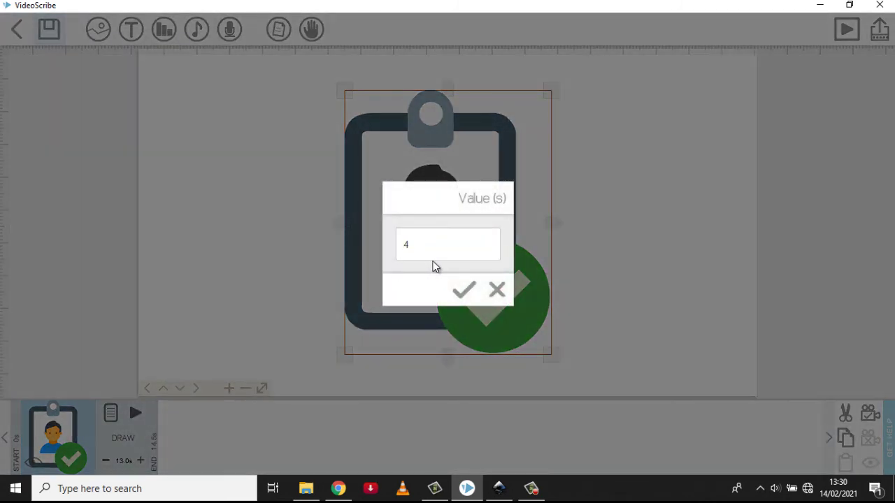
left_click(465, 299)
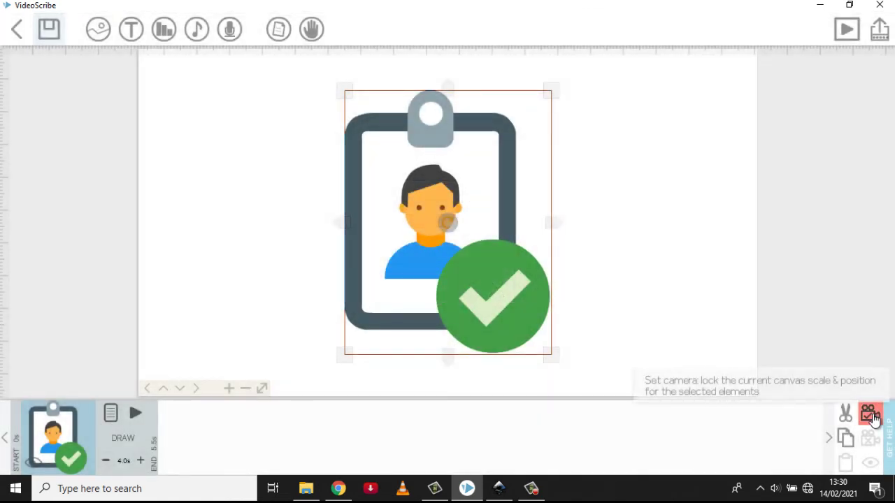
left_click(871, 415)
left_click(705, 269)
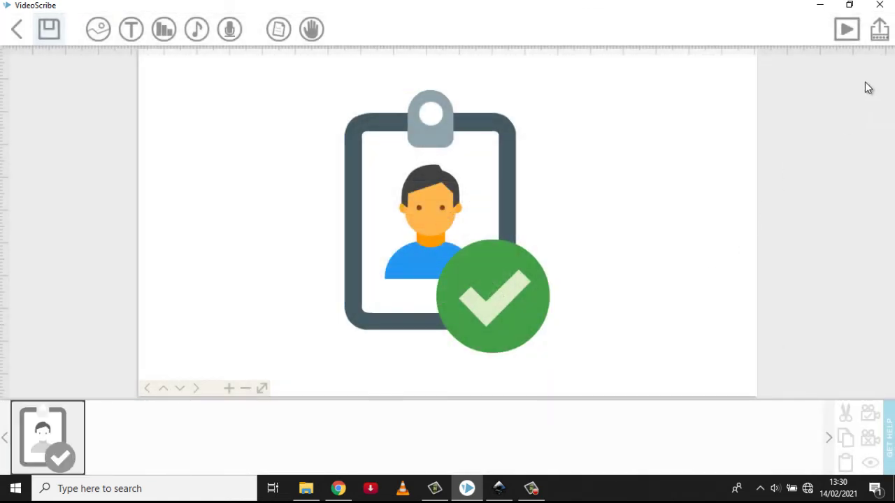
Preview the scribe to examine how the icon is drawn, and return to the canvas
left_click(847, 30)
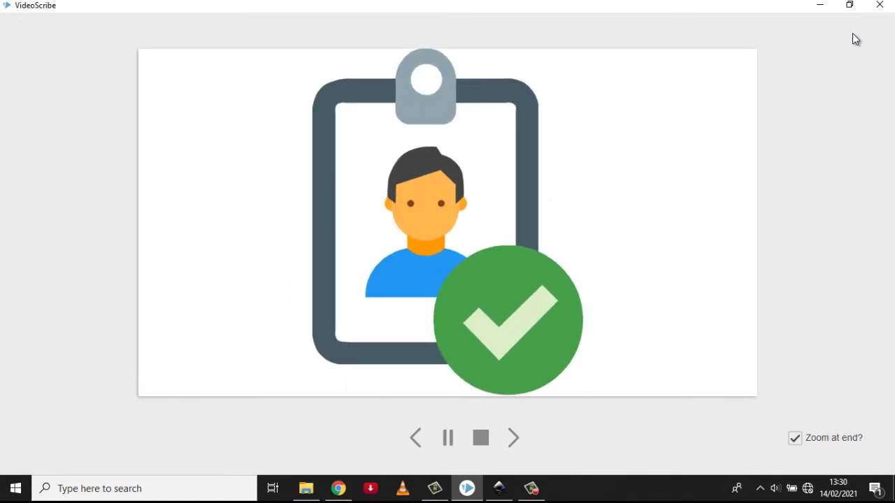
scroll(595, 198, "down", 2)
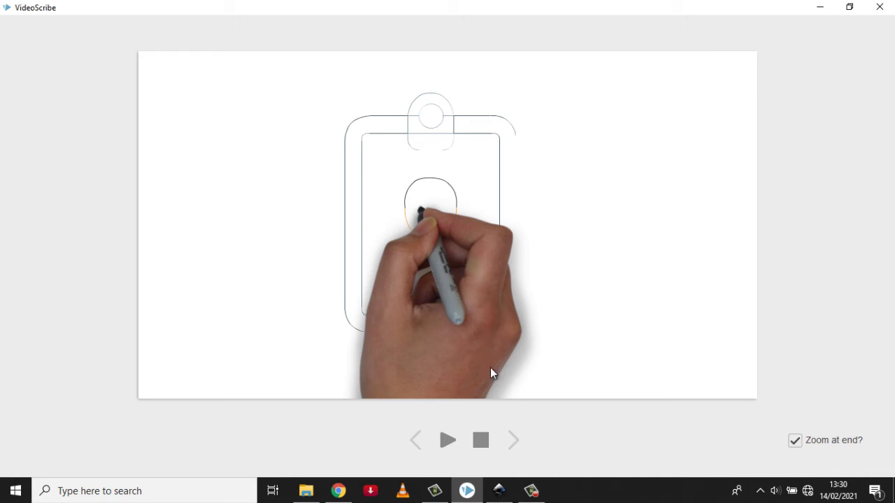
left_click(483, 437)
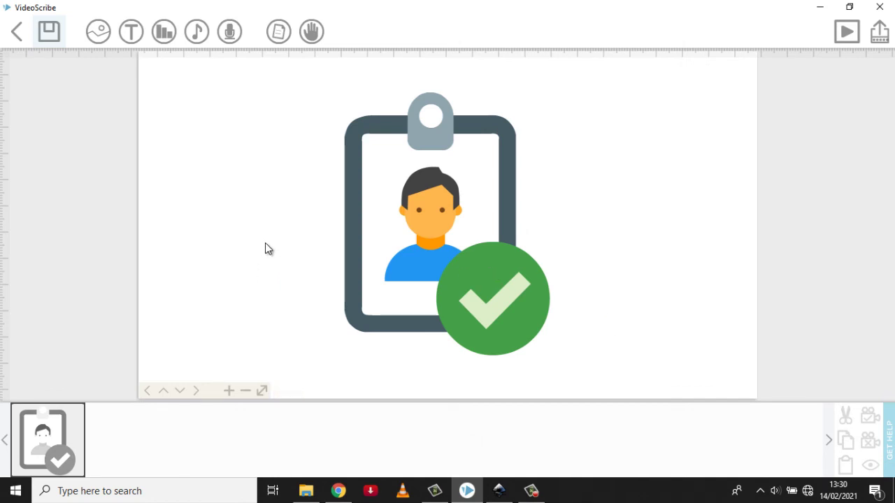
scroll(275, 237, "down", 2)
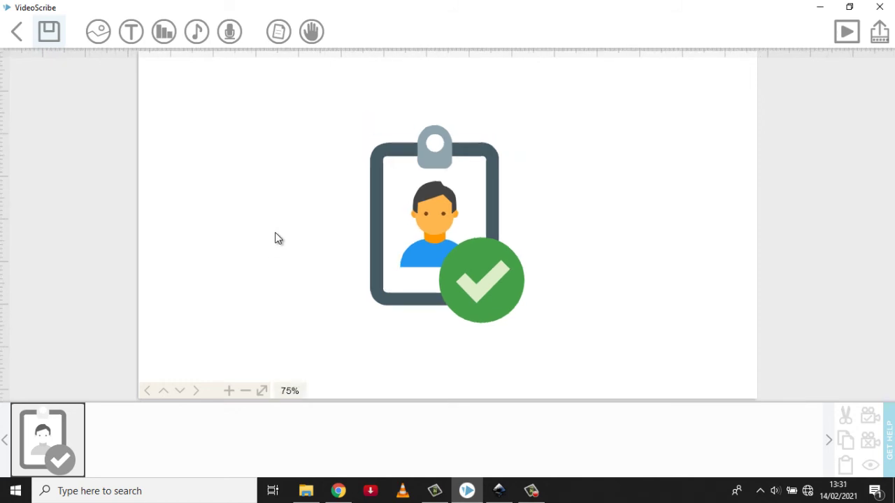
Switch to Inkscape and move the whole traced clipboard left to about X -11.9 mm, Y 135.9 mm
left_click(497, 489)
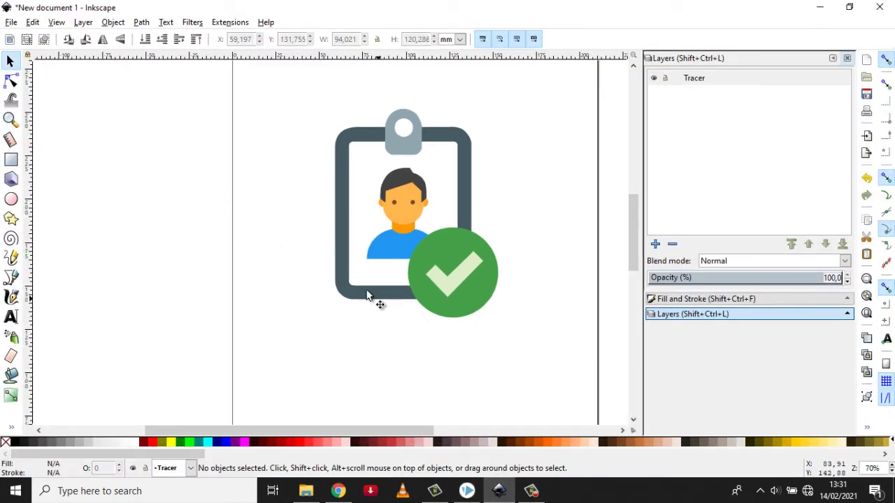
scroll(251, 193, "down", 1)
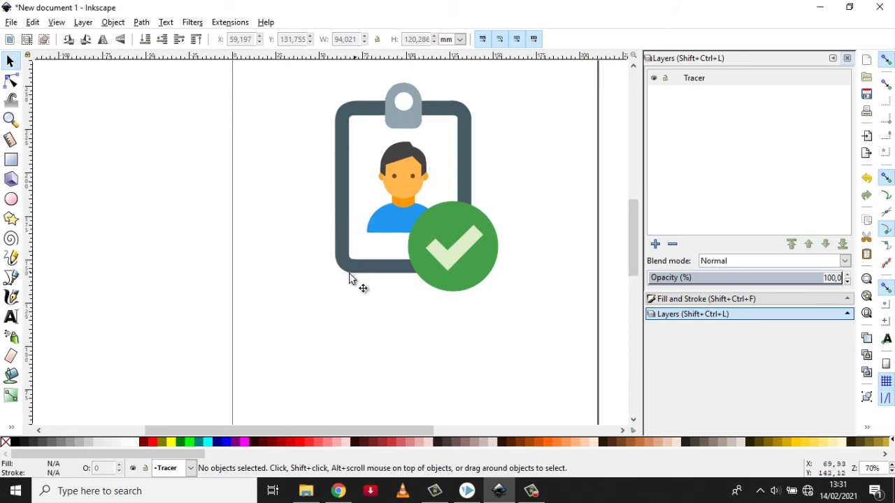
scroll(317, 237, "up", 2)
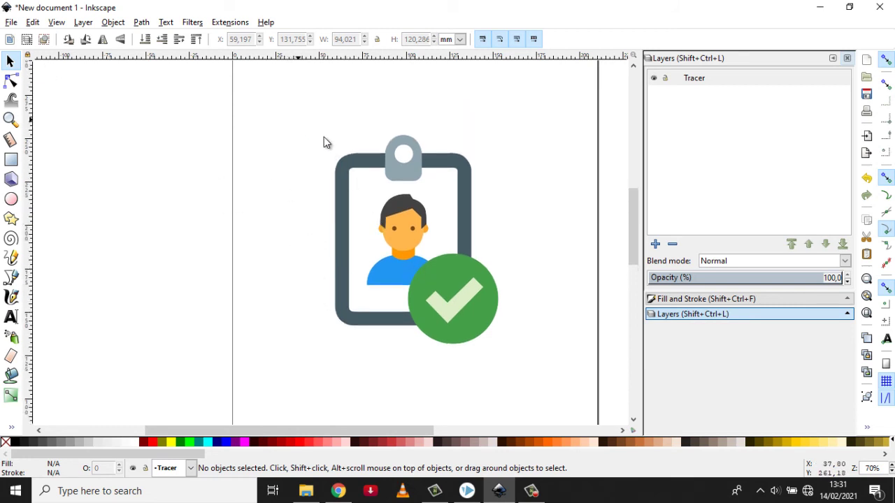
left_click_drag(300, 119, 567, 388)
left_click_drag(441, 296, 318, 289)
left_click(436, 207)
Import the working-clipart-work-attendance-4 image from the Pictures folder as an embedded image
left_click(12, 22)
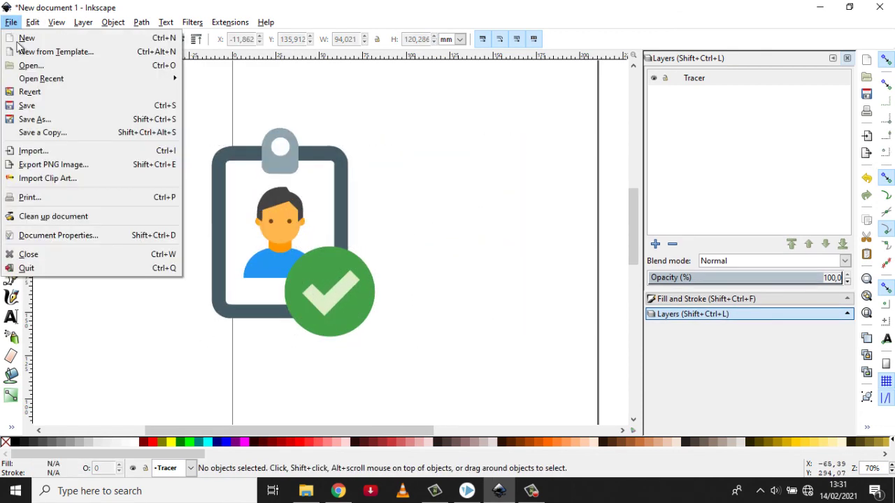
left_click(39, 150)
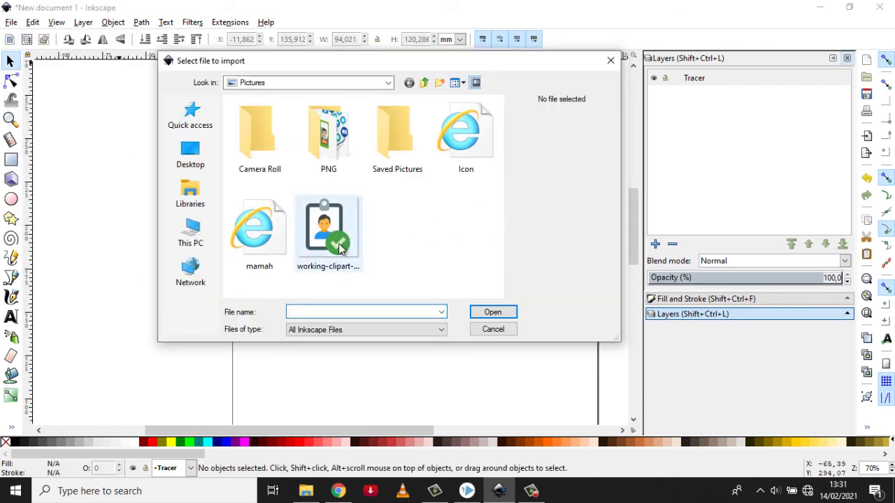
left_click(327, 234)
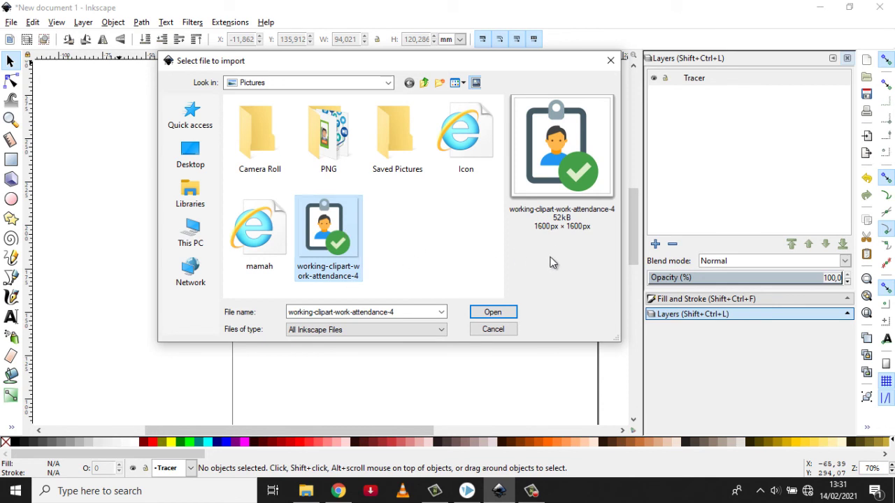
left_click(512, 312)
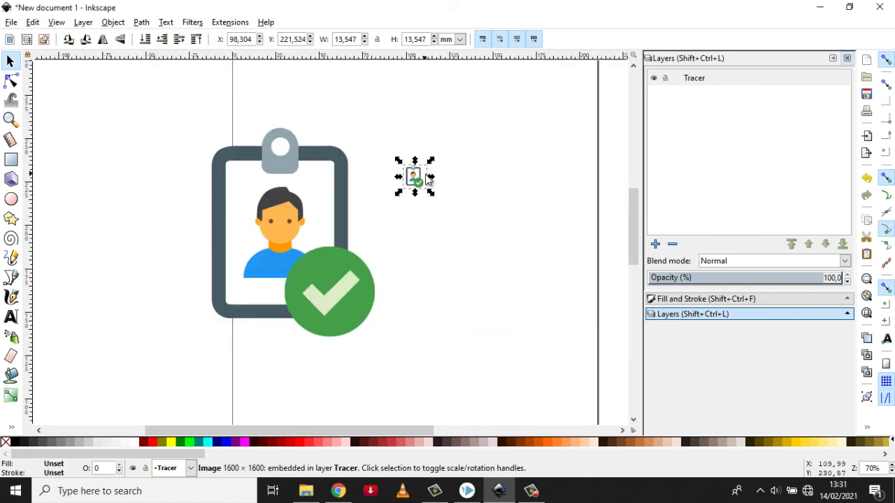
Enlarge the imported image to about 114.5 mm square and place it beside the traced clipboard at about X 91 mm, Y 139 mm
left_click_drag(431, 193, 631, 371)
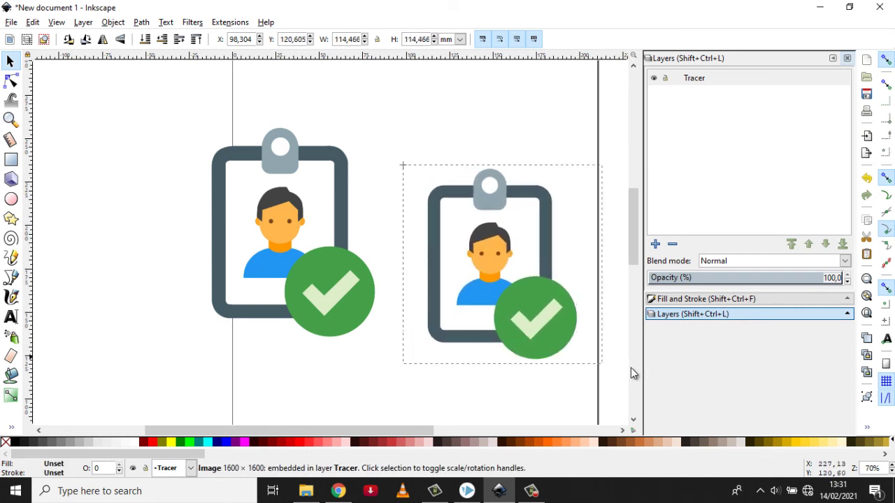
left_click_drag(524, 294, 465, 241)
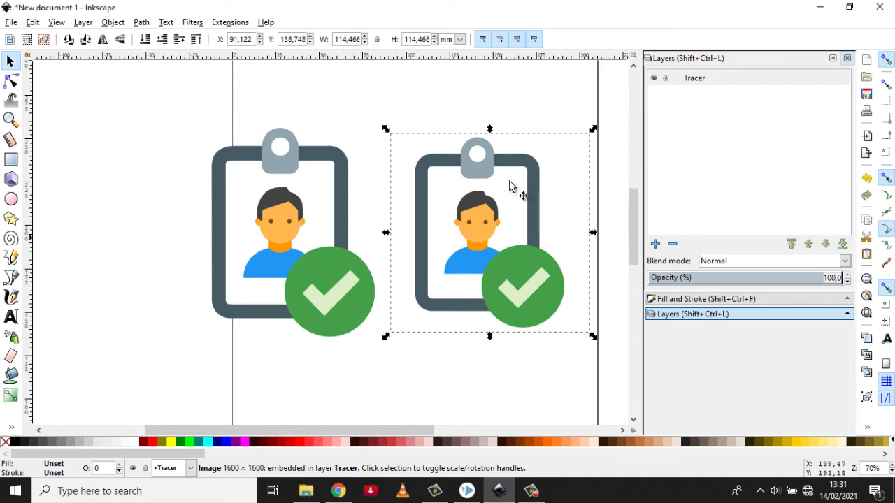
Enlarge the whole traced clipboard and scale the imported image to about 255 mm square, placing the image beside it at about X 107 mm, Y 99 mm
left_click(170, 150)
left_click_drag(160, 104, 400, 375)
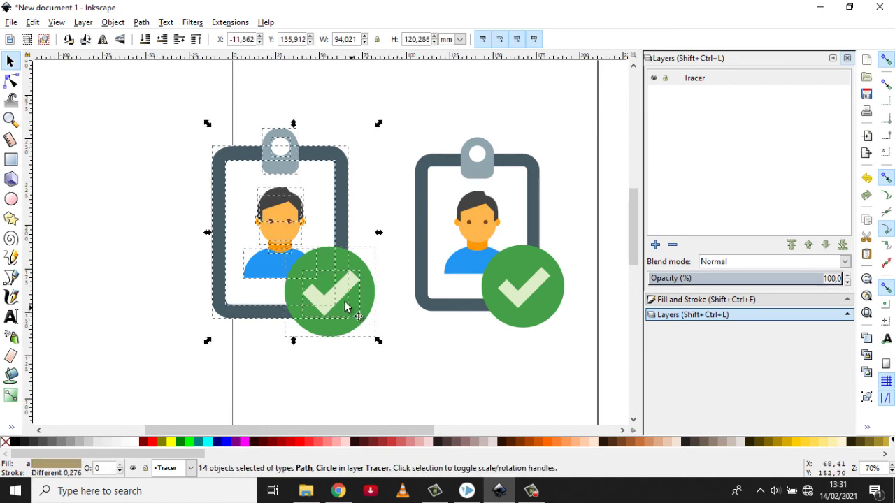
left_click_drag(346, 306, 307, 300)
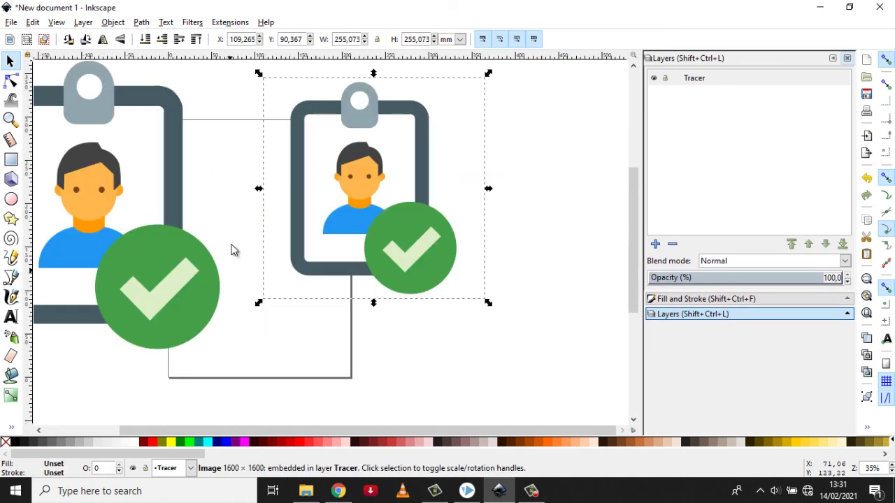
scroll(232, 247, "down", 1, "ctrl")
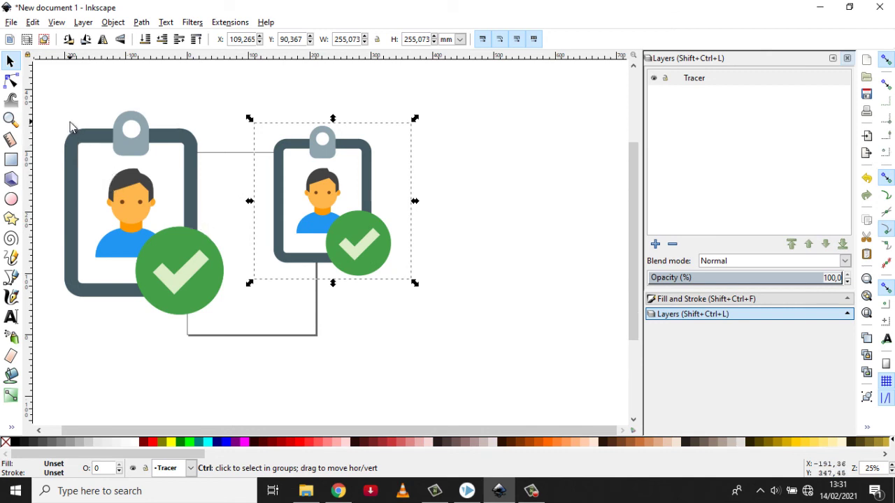
scroll(72, 128, "up", 1, "ctrl")
left_click_drag(385, 206, 382, 212)
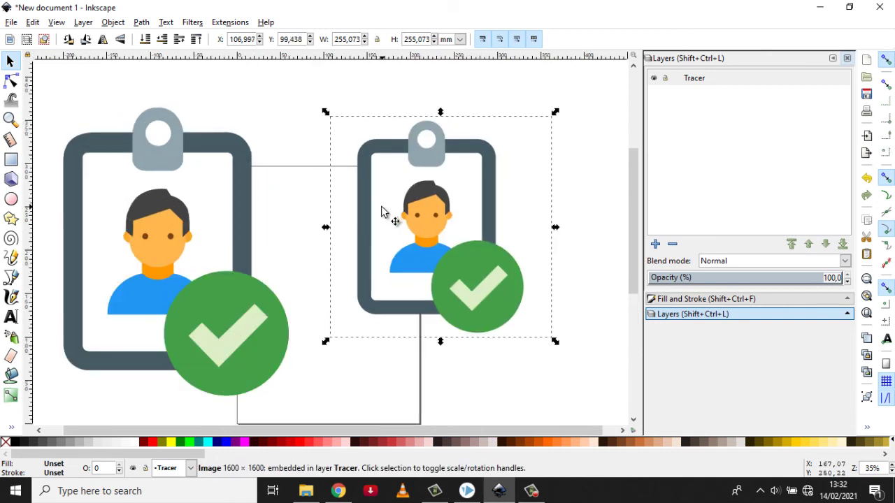
left_click(300, 192)
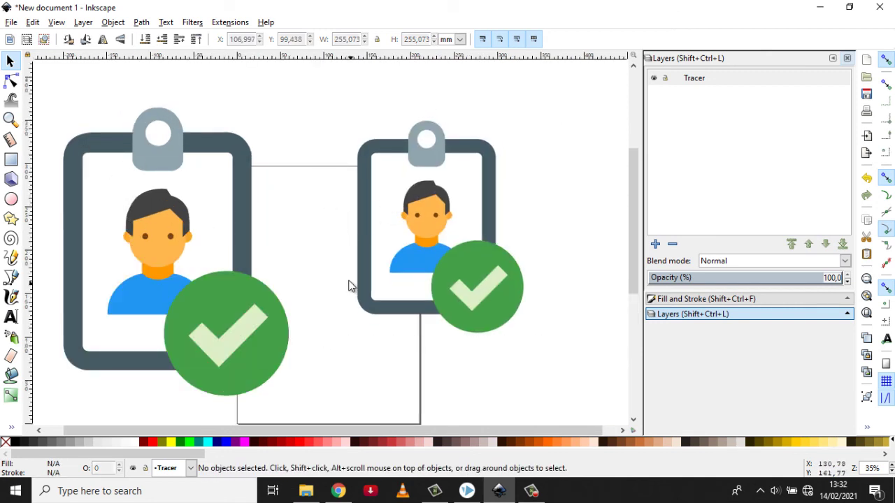
Switch to VideoScribe with the clipboard icon scribe
scroll(350, 285, "down", 1, "ctrl")
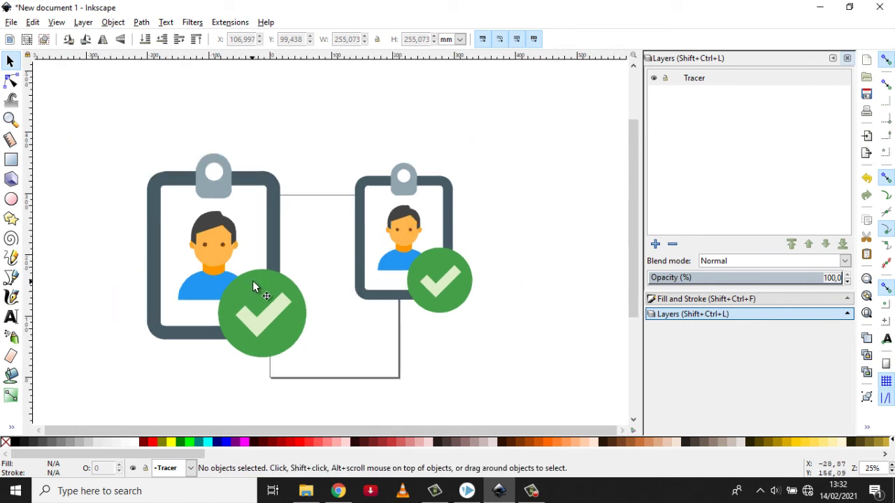
left_click(467, 491)
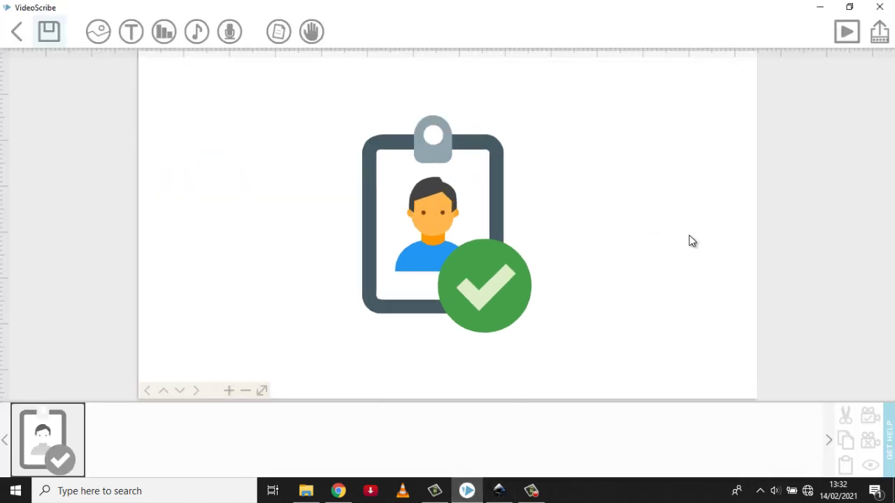